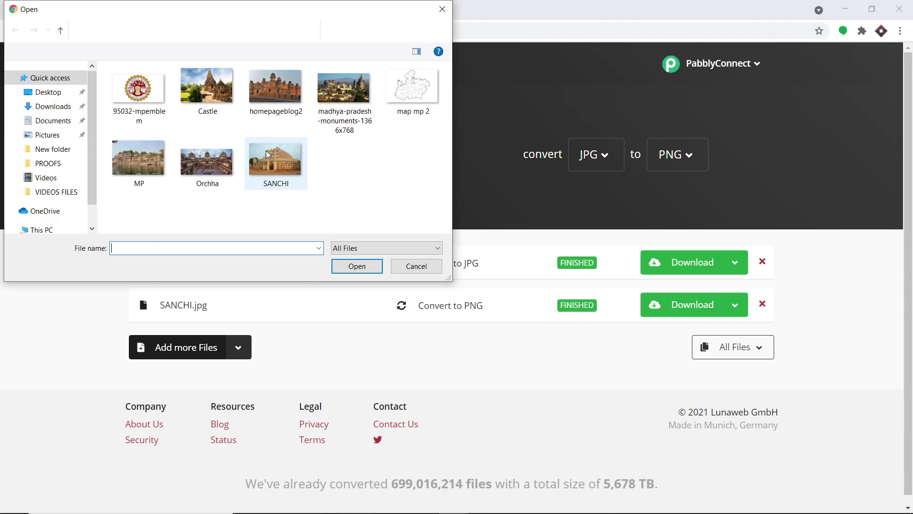
- Add the Castle image to the conversion list, convert it to PNG and dismiss the result preview
click(222, 97)
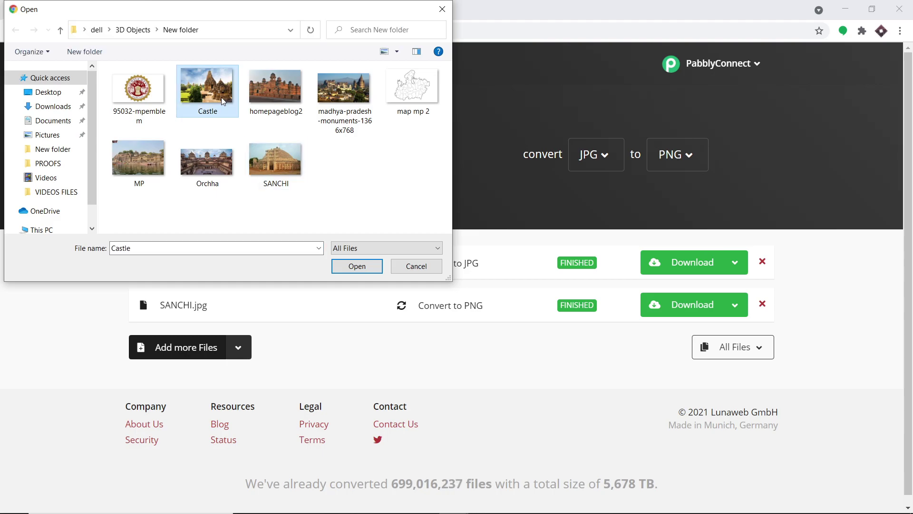
click(356, 267)
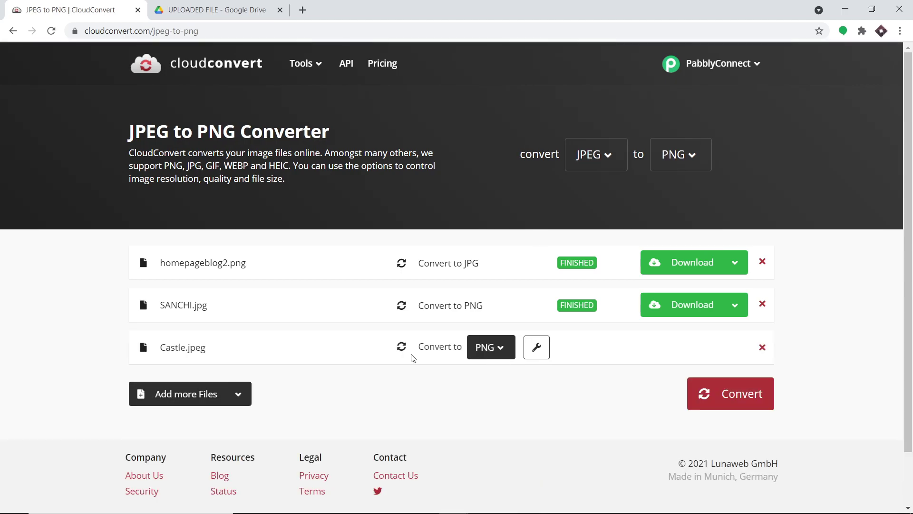
click(489, 347)
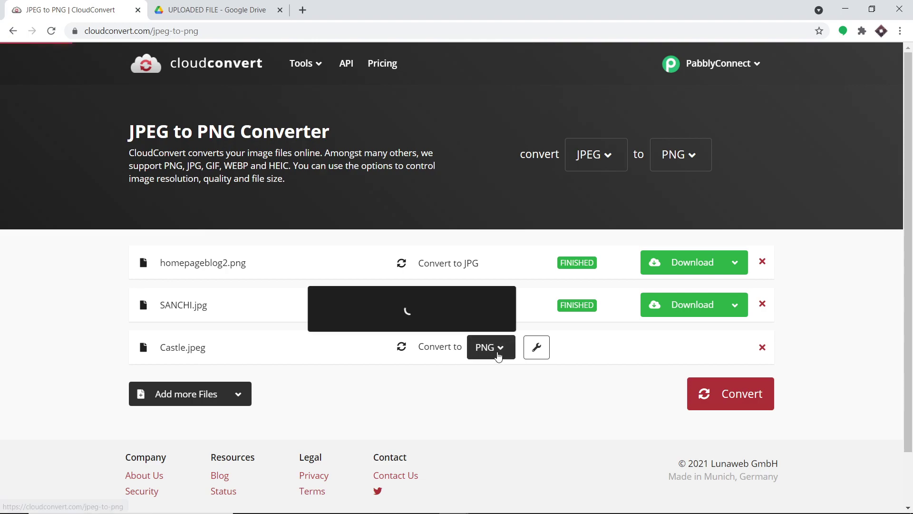
click(393, 395)
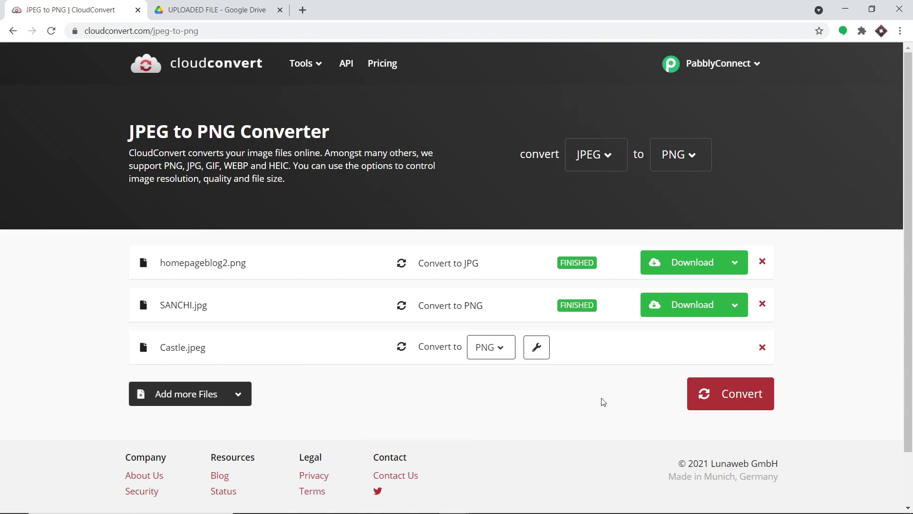
click(726, 402)
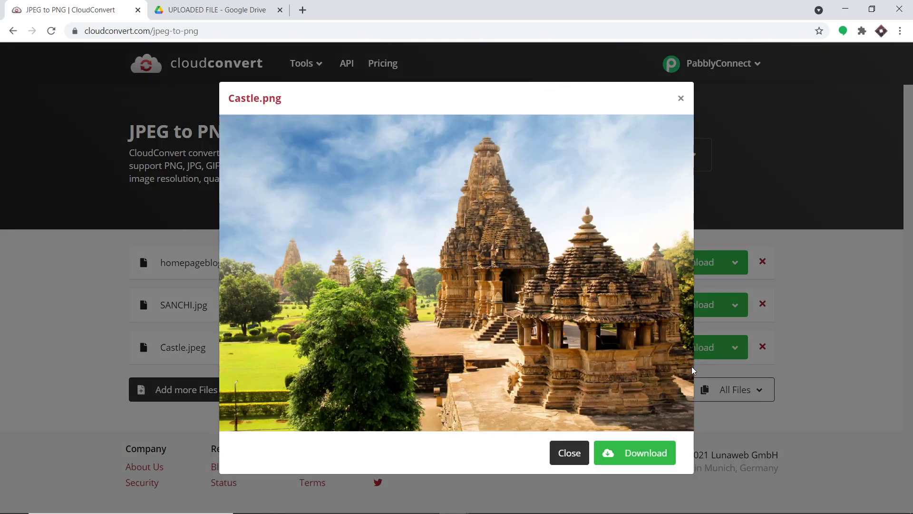
click(569, 454)
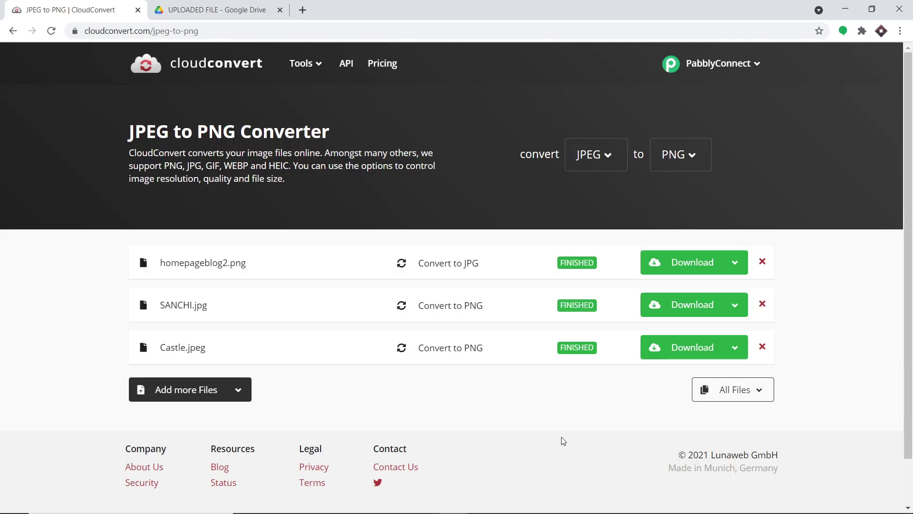
- Switch to Google Drive and refresh the UPLOADED FILE folder to check for the converted image
click(262, 5)
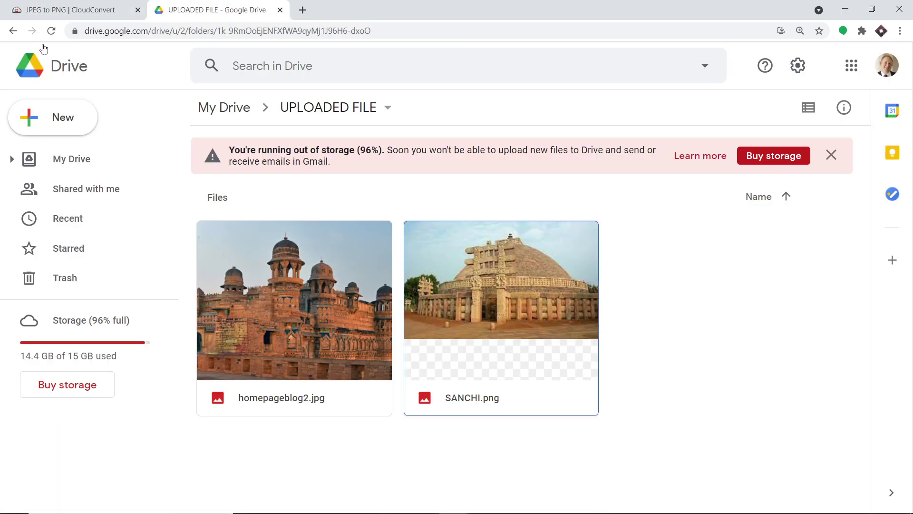
click(51, 32)
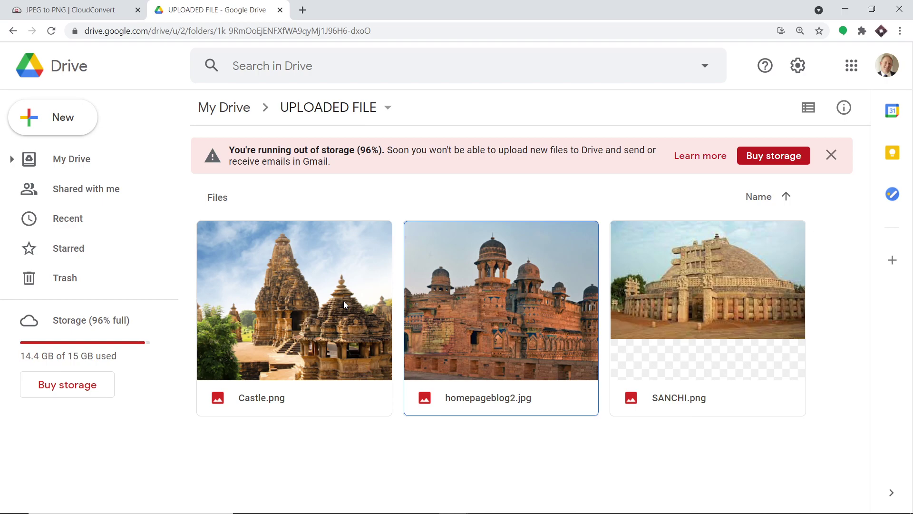
- Open pabbly.com in a new browser tab, sign in and access the Connect application
click(303, 10)
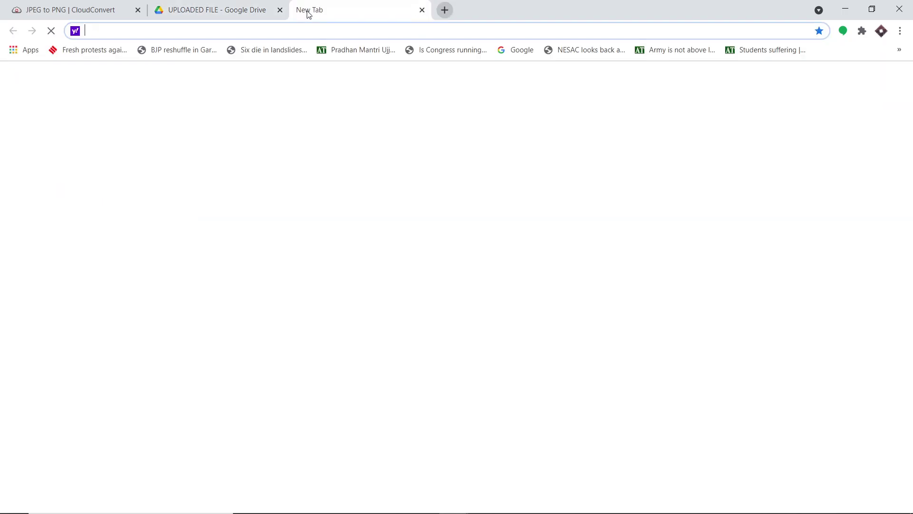
text(pabbly.com)
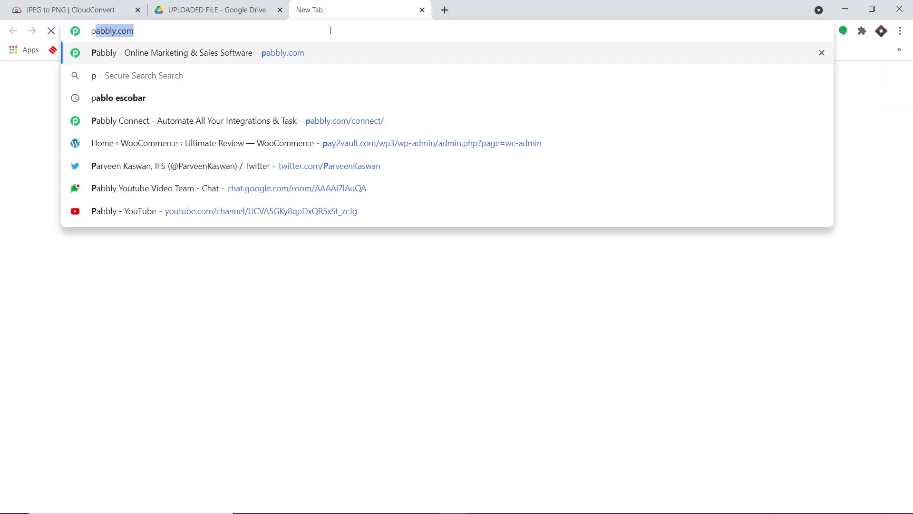
key(Return)
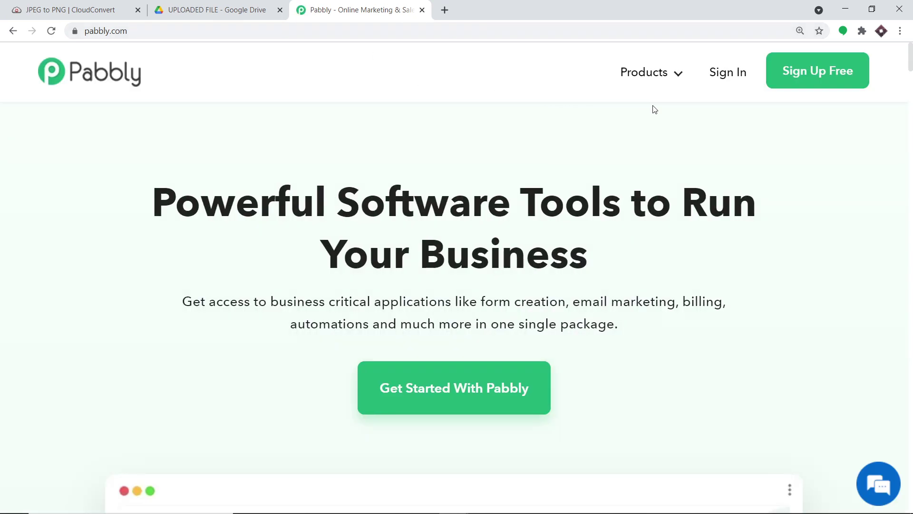
click(726, 80)
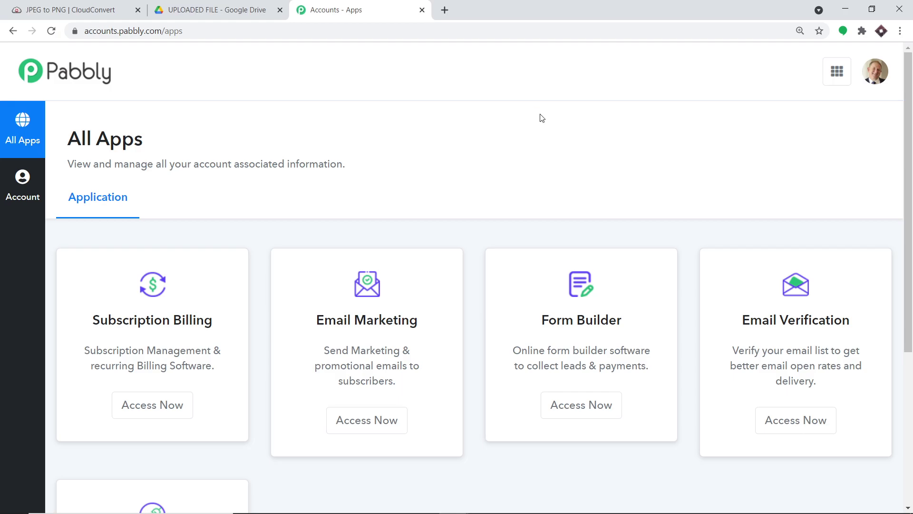
scroll(542, 118, down, 5)
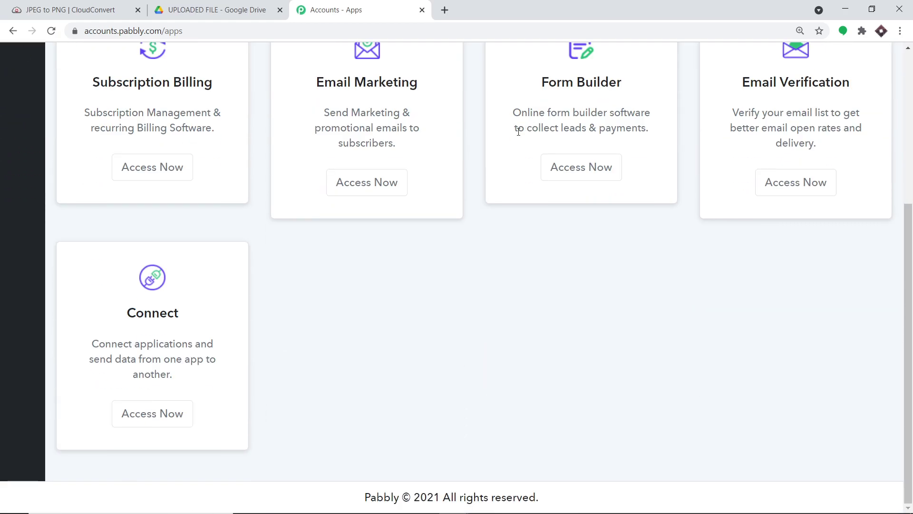
click(168, 421)
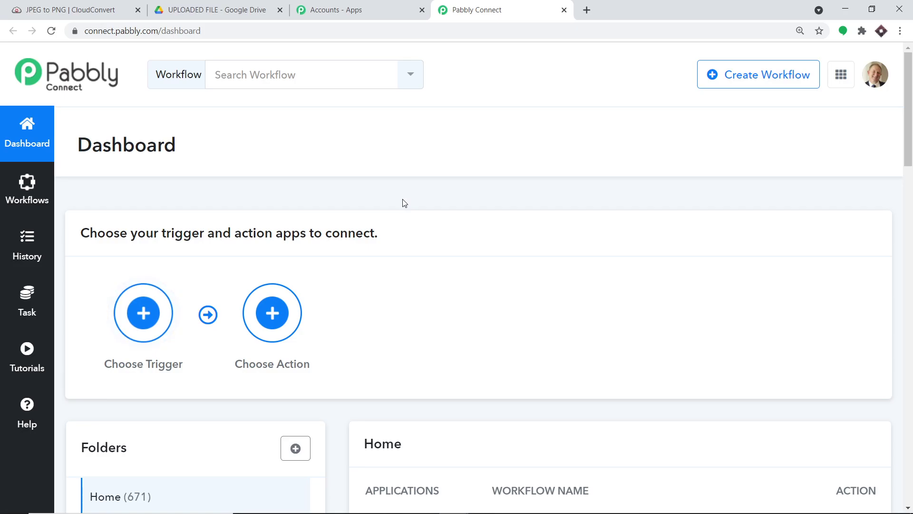
- Turn off the existing CloudConvert workflow in the dashboard's Home workflow list
scroll(453, 183, down, 5)
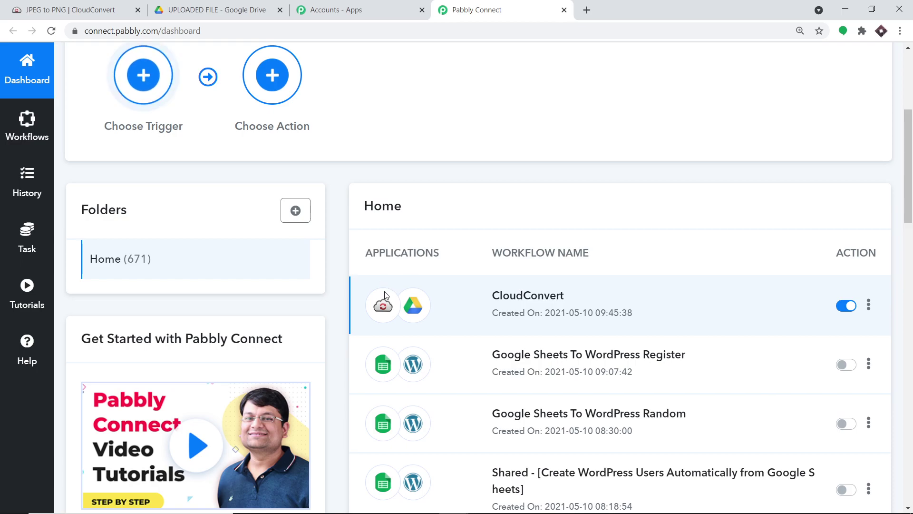
click(846, 307)
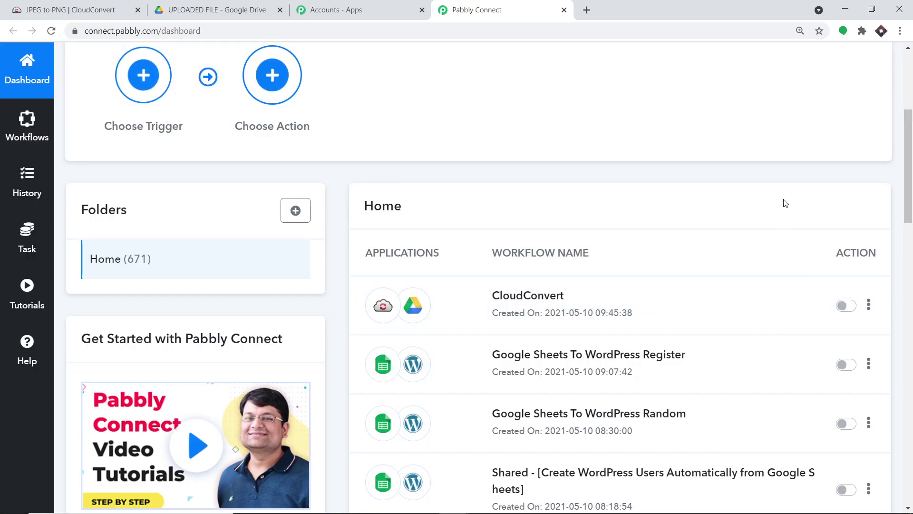
- Create a new workflow named "CloudConvert to Google Drive"
scroll(785, 203, up, 5)
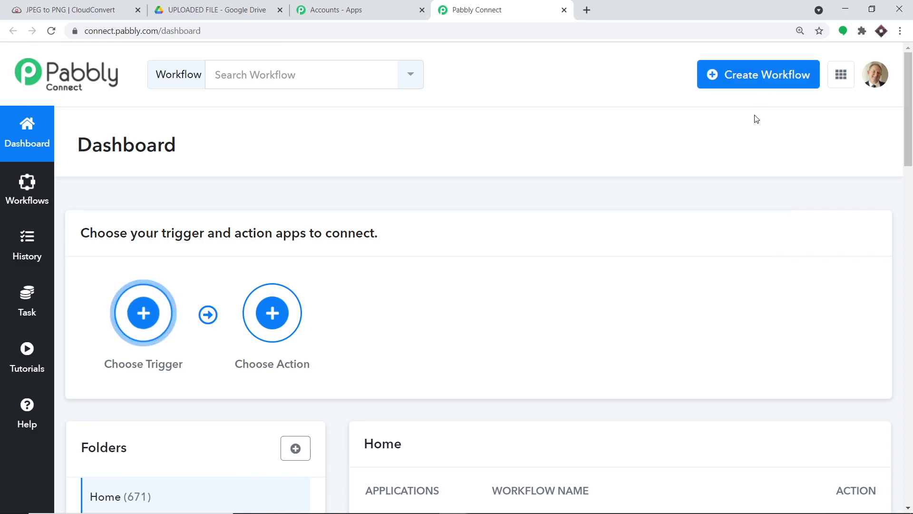
scroll(751, 137, down, 3)
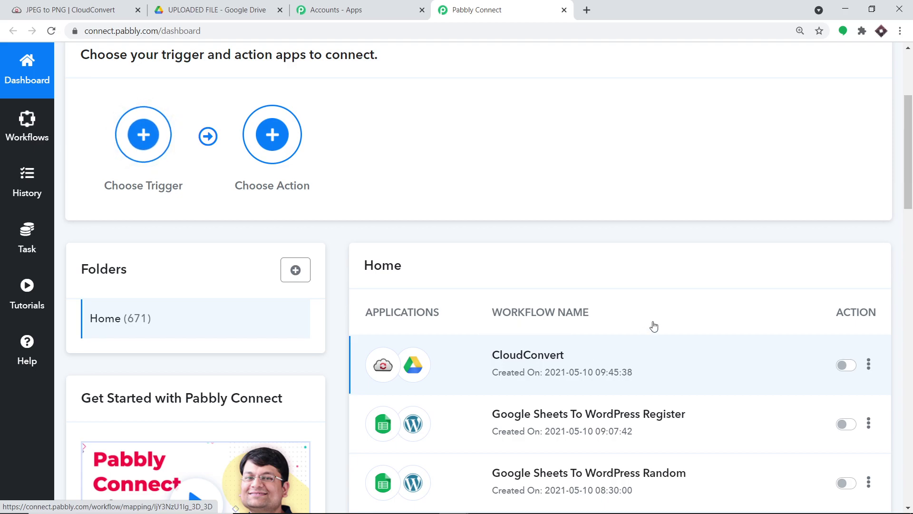
scroll(653, 323, up, 4)
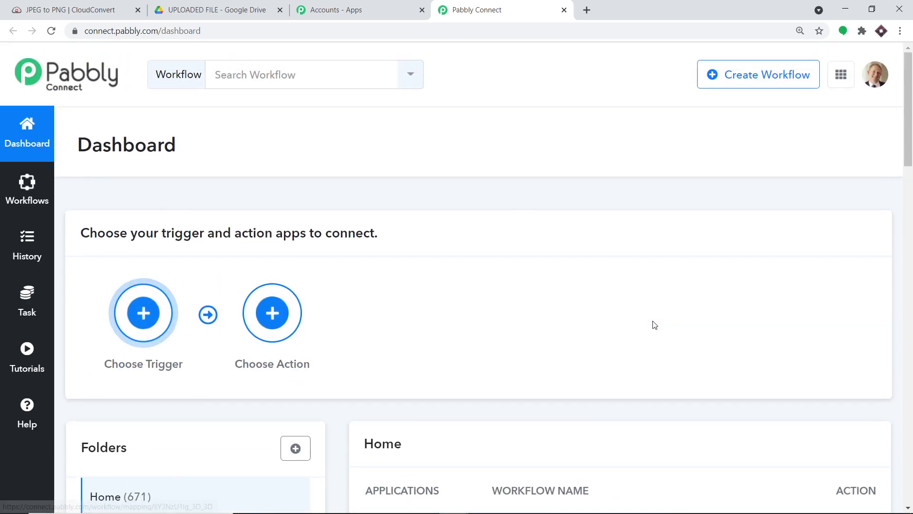
click(749, 81)
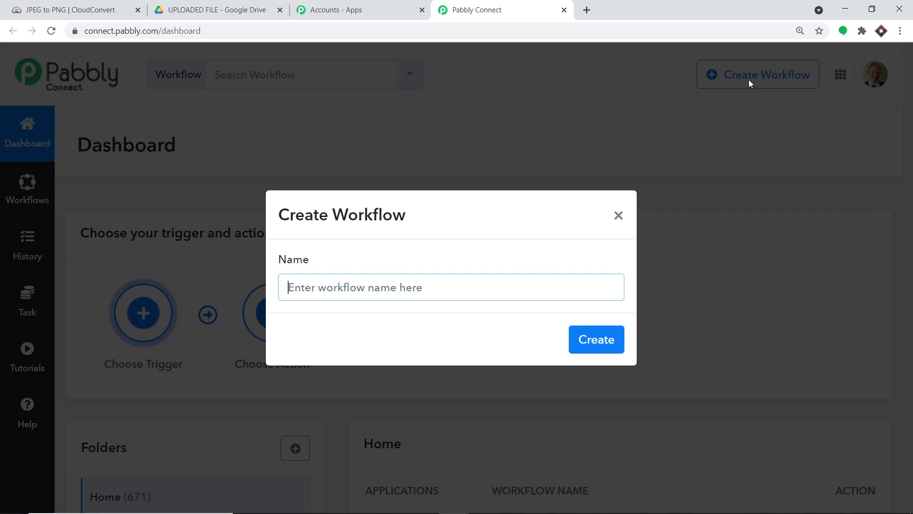
text(Cloud)
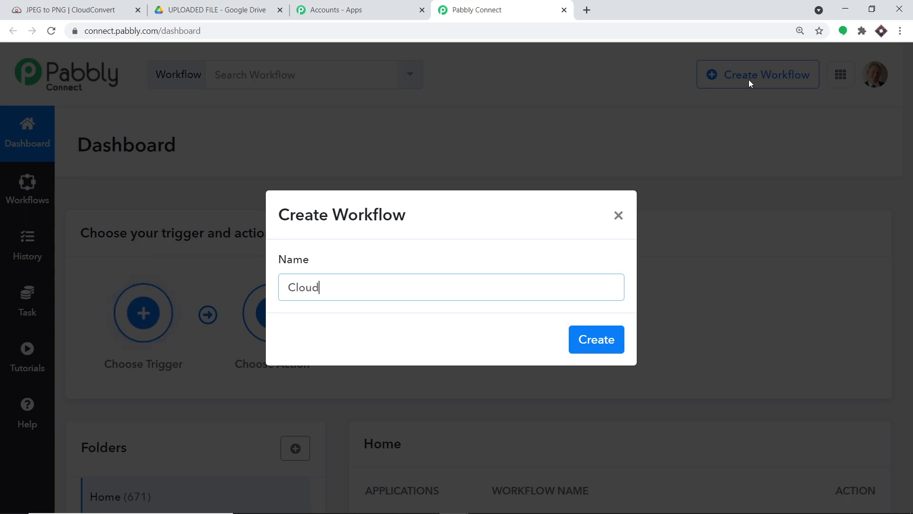
text(Convert)
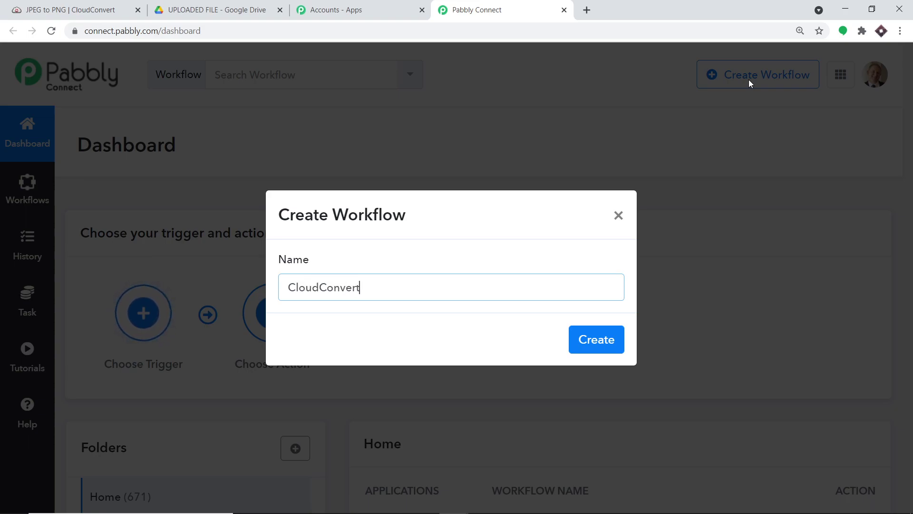
text( to Goo)
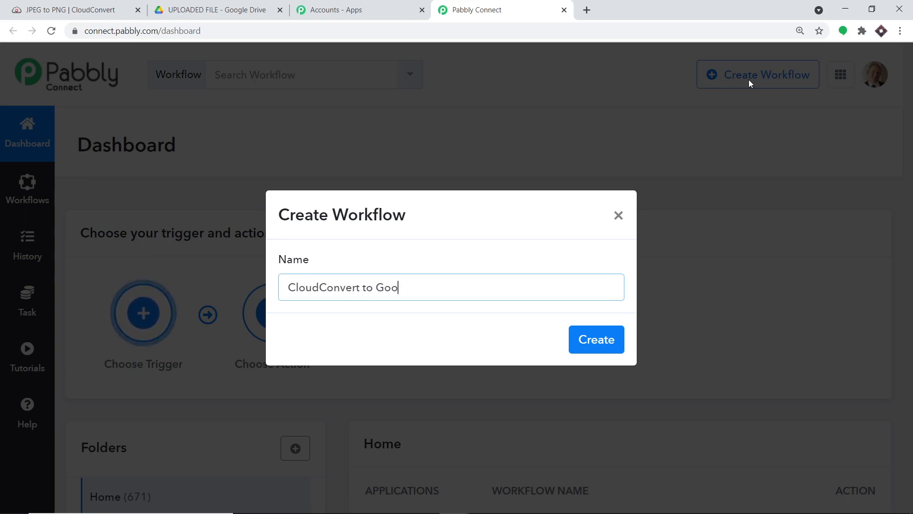
text(gle Drive)
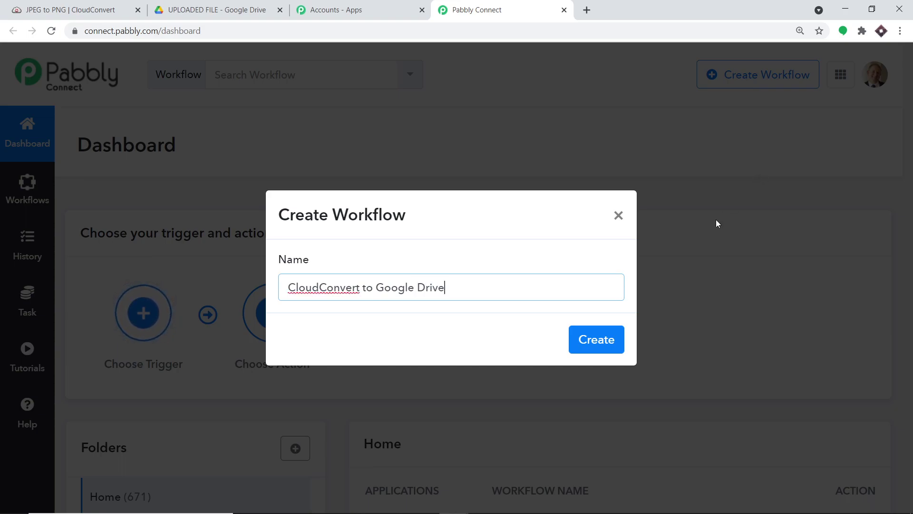
click(602, 353)
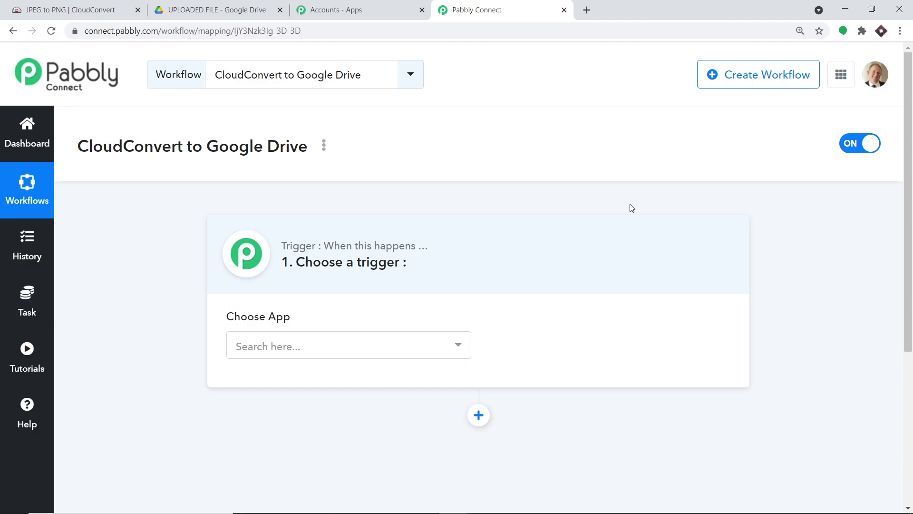
- Set the workflow's trigger app to CloudConvert and its trigger event to Job is Finished
click(334, 350)
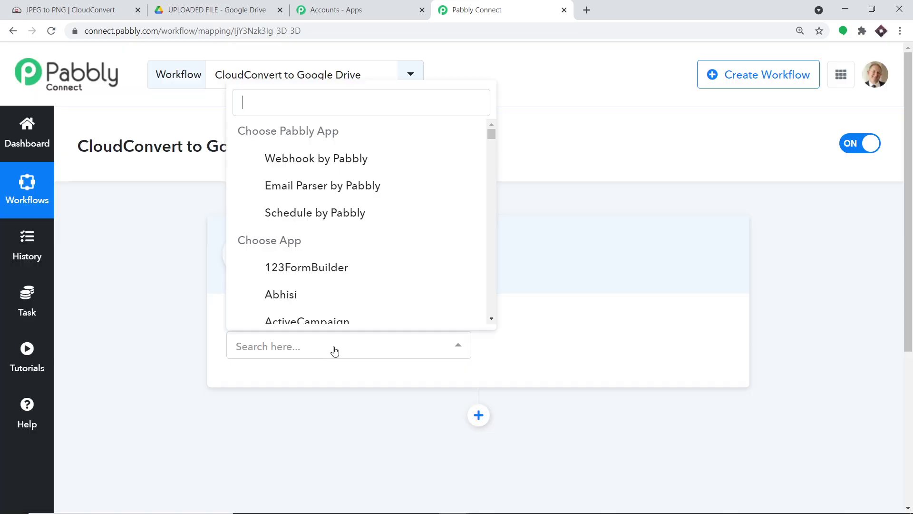
text(cloud)
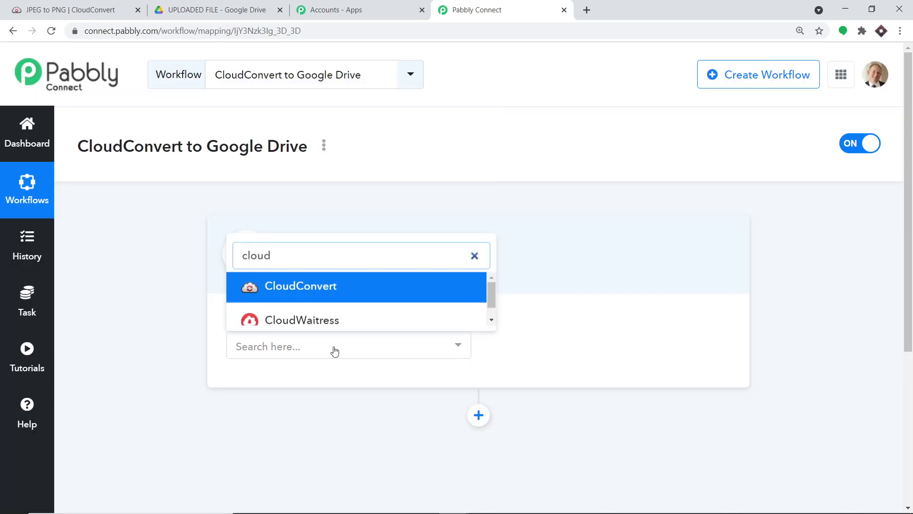
click(332, 283)
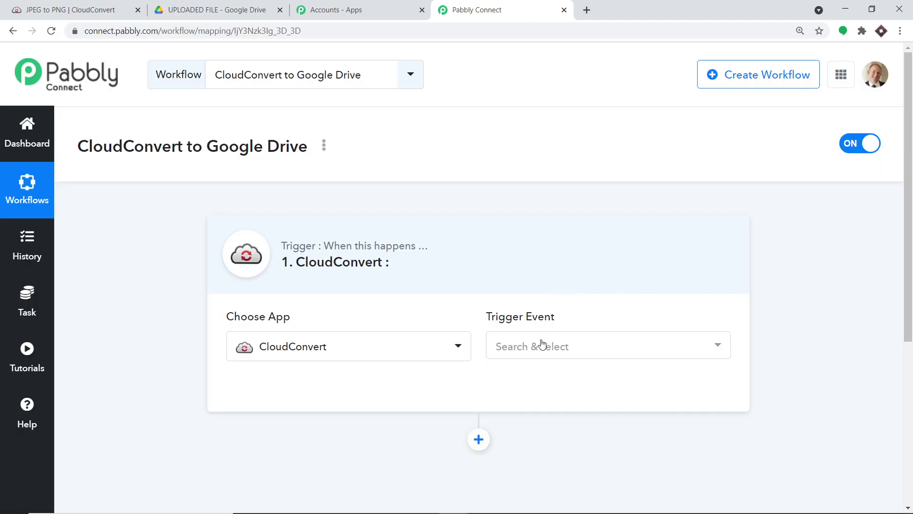
click(542, 344)
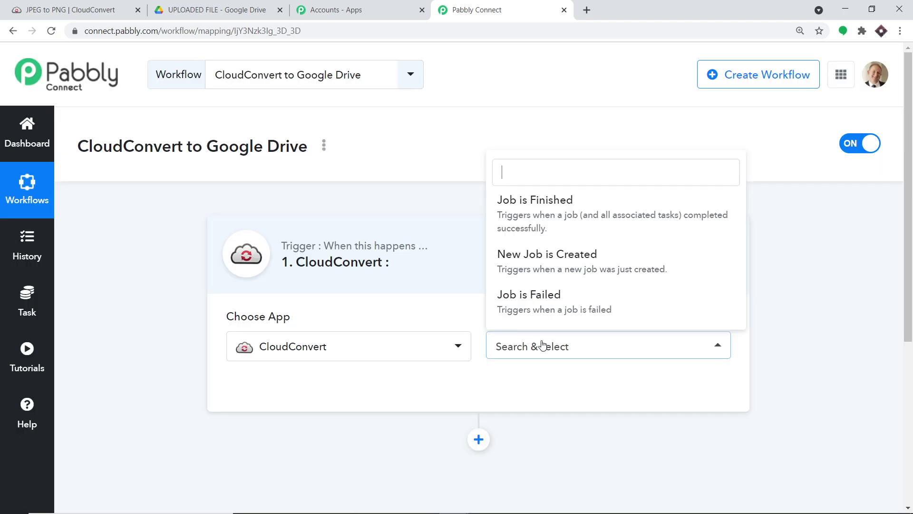
click(550, 219)
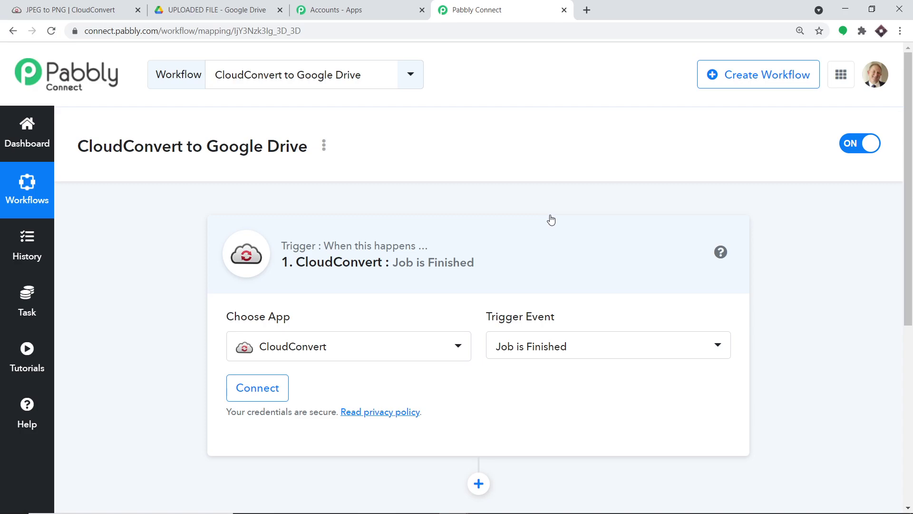
- Review the available CloudConvert trigger events and look at the Pabbly help forum, returning to the workflow
click(555, 354)
scroll(555, 354, down, 4)
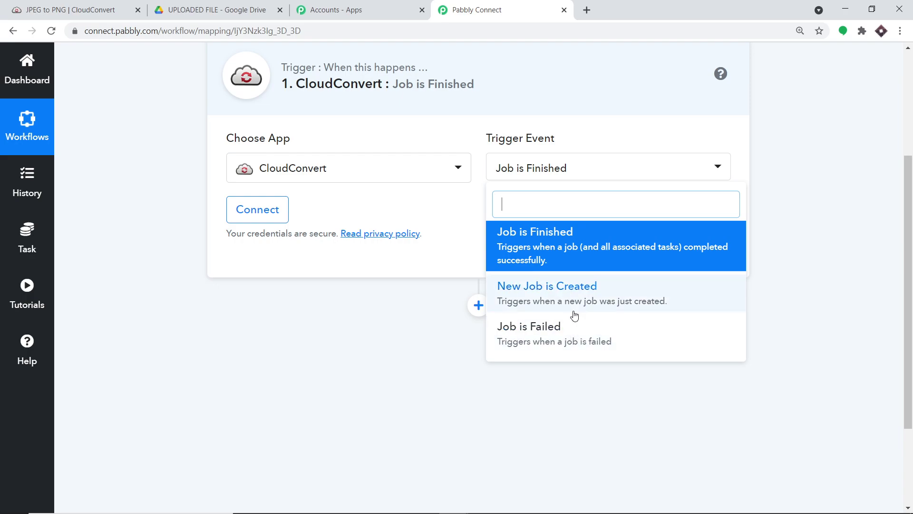
click(24, 346)
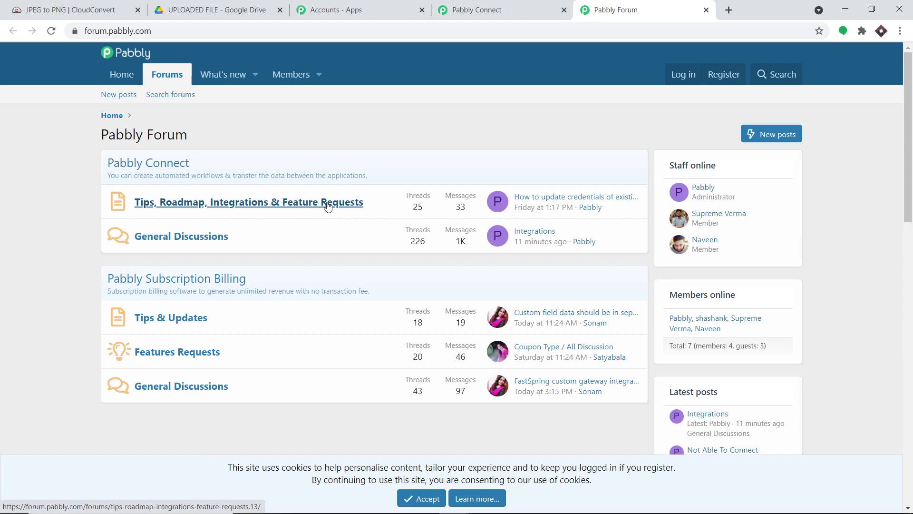
click(495, 11)
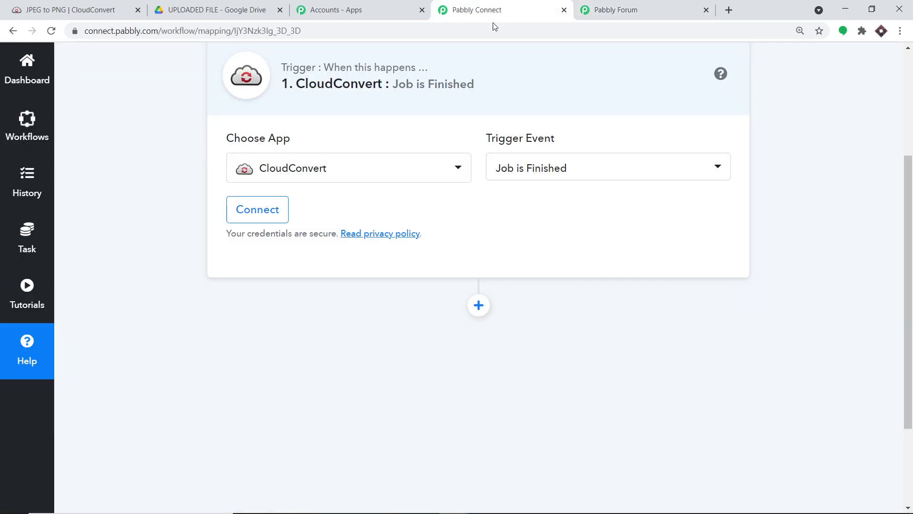
- Add a new CloudConvert connection to the trigger and authorize the account
scroll(476, 208, up, 1)
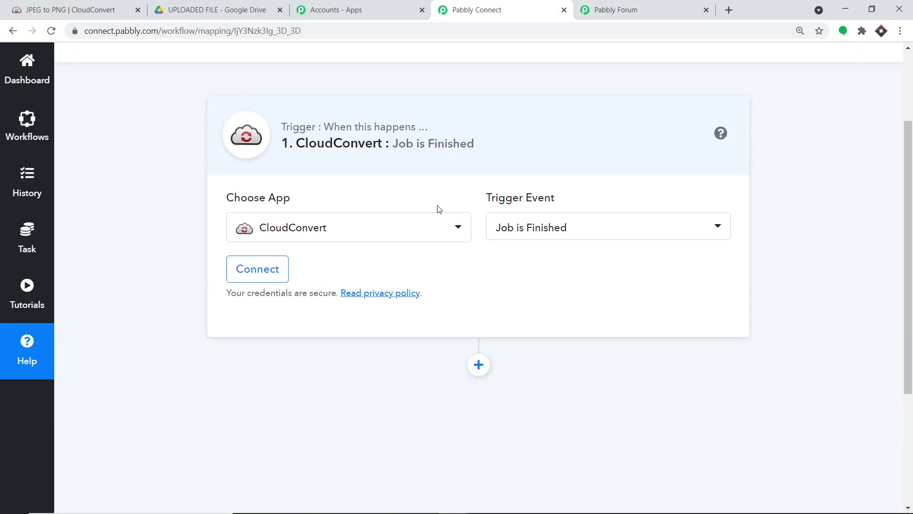
click(276, 268)
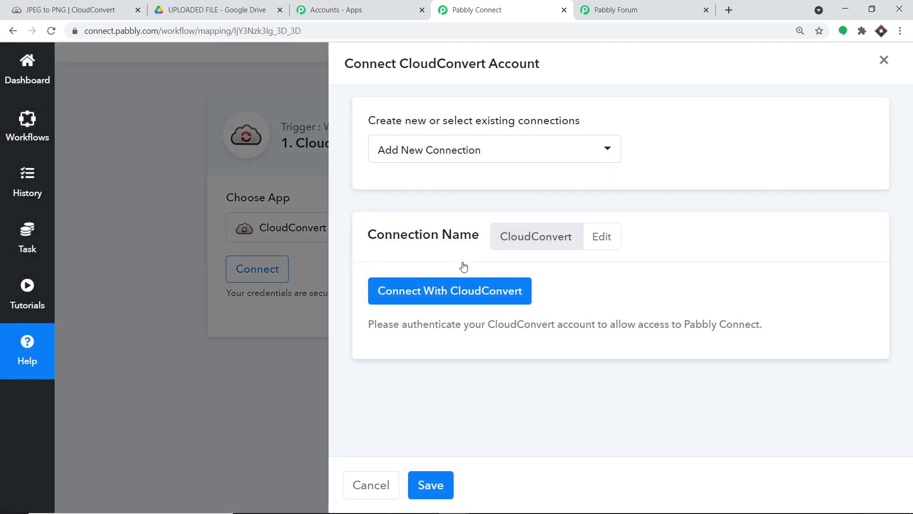
click(440, 300)
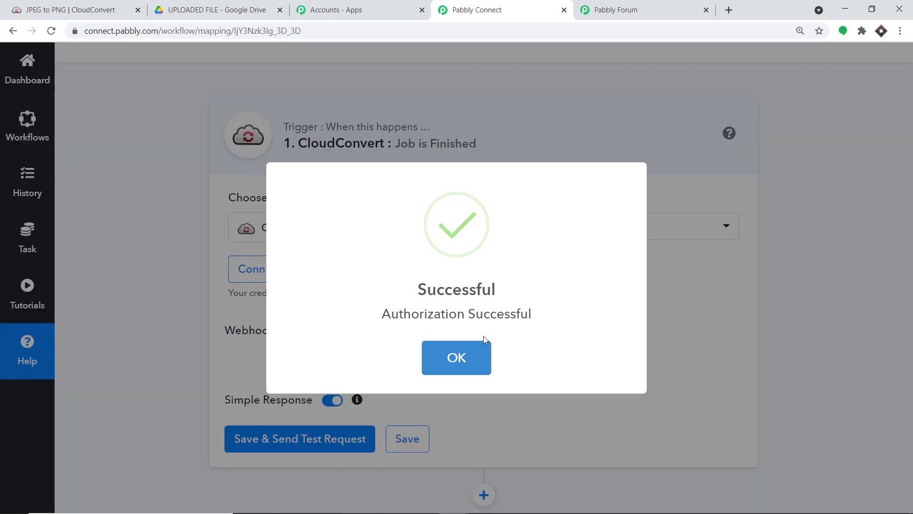
click(466, 358)
- Copy the CloudConvert trigger's webhook URL, and save the trigger while sending a test request
scroll(456, 252, down, 3)
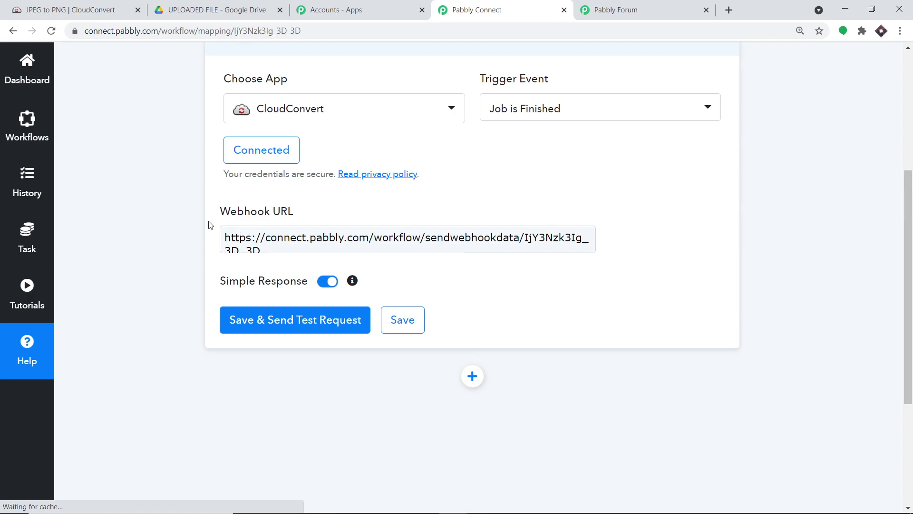
click(310, 246)
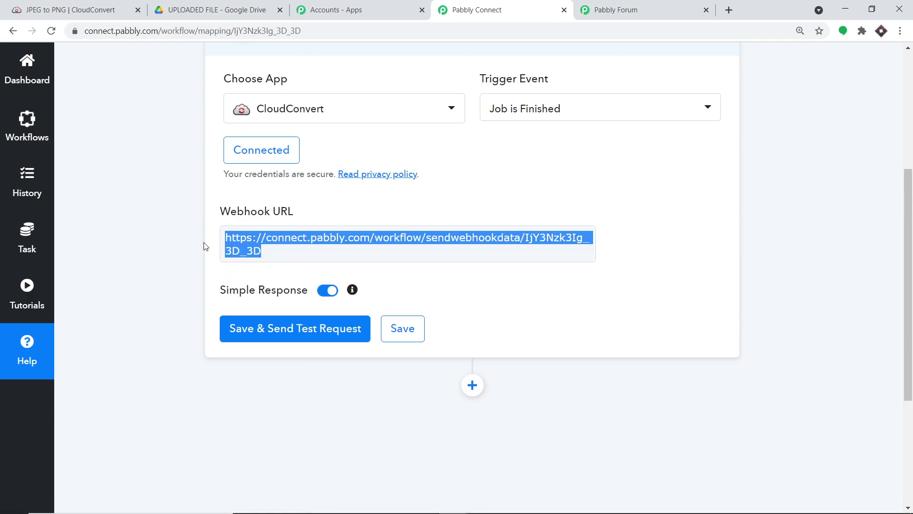
key(ctrl+c)
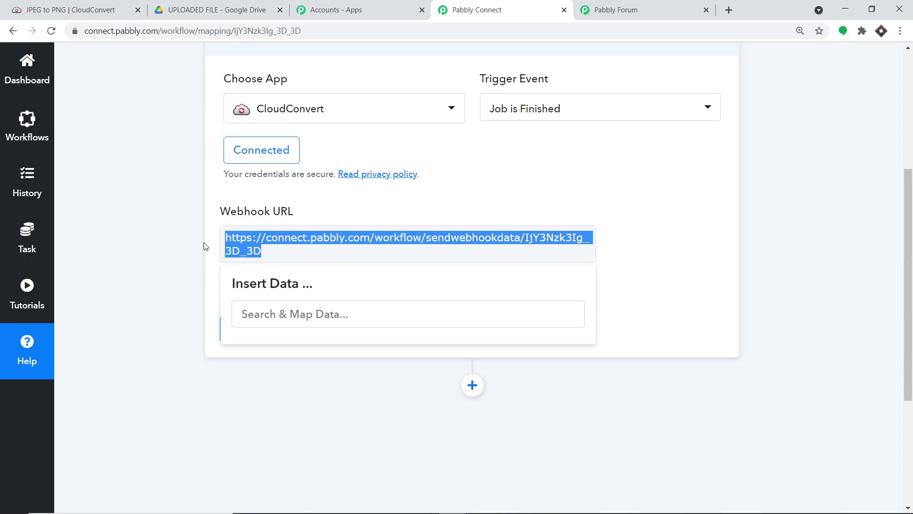
click(537, 170)
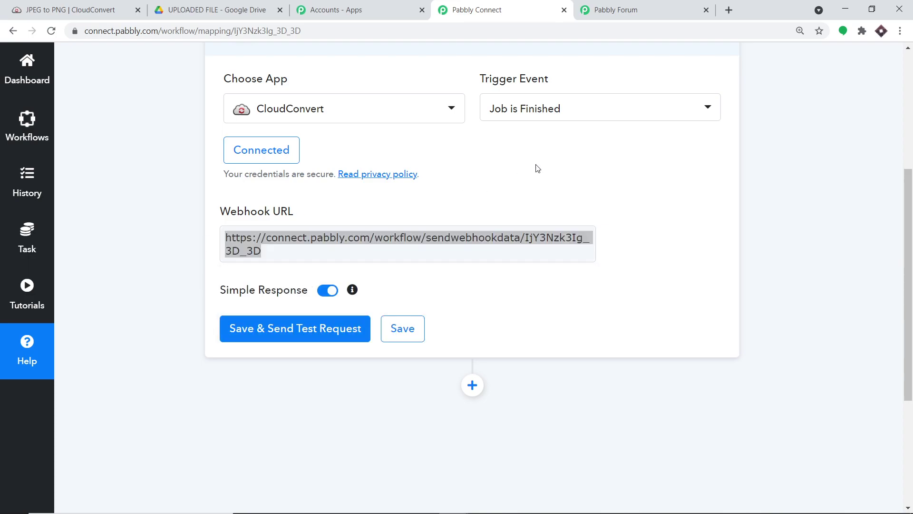
click(267, 333)
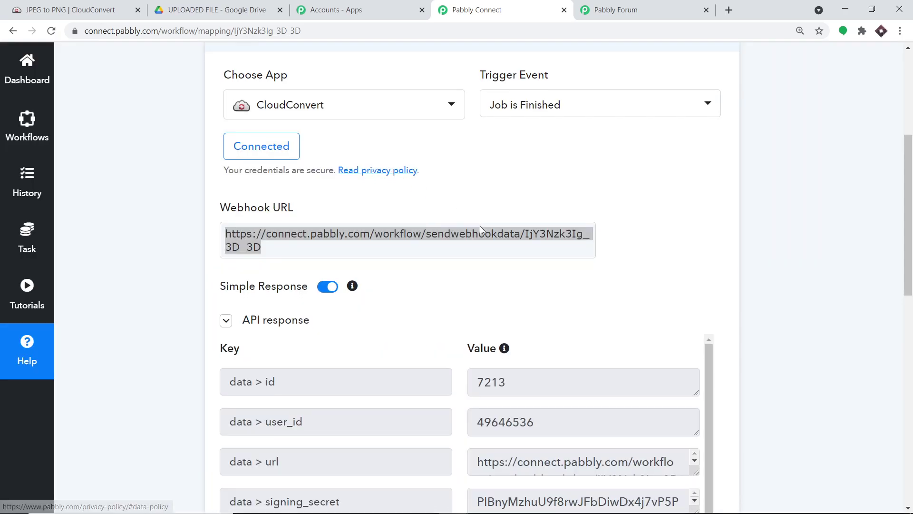
- Check the trigger's test response and start capturing the webhook response
scroll(480, 229, down, 2)
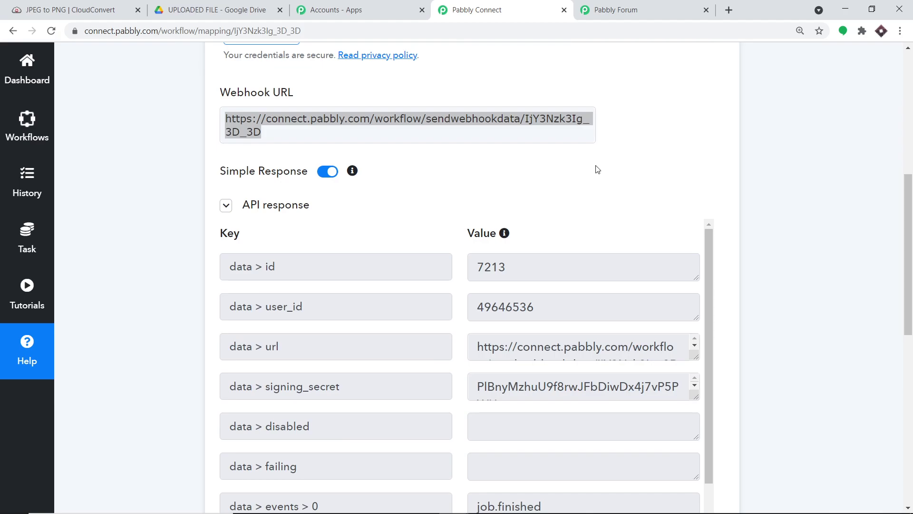
scroll(564, 207, up, 3)
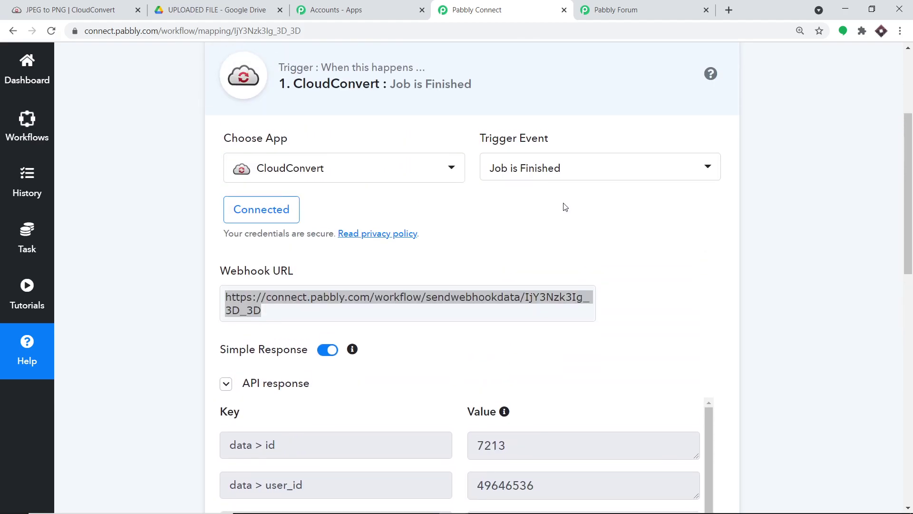
scroll(566, 218, down, 10)
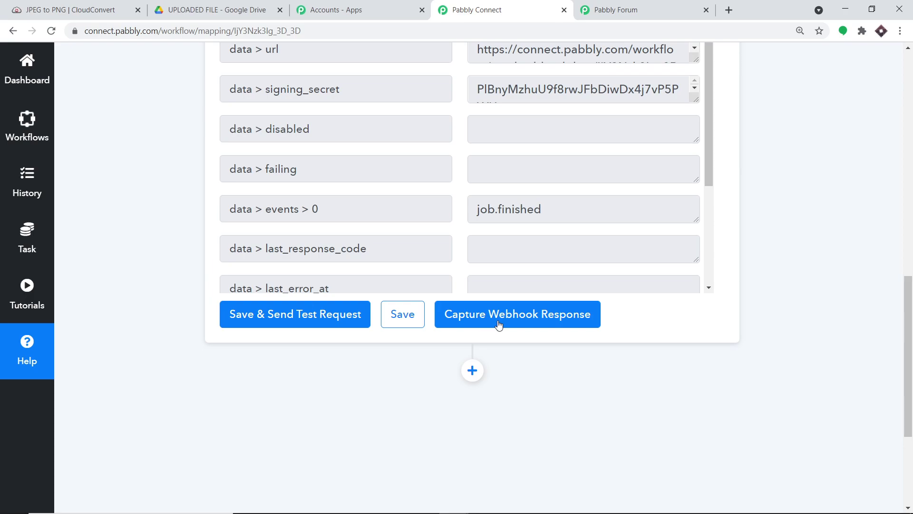
click(499, 324)
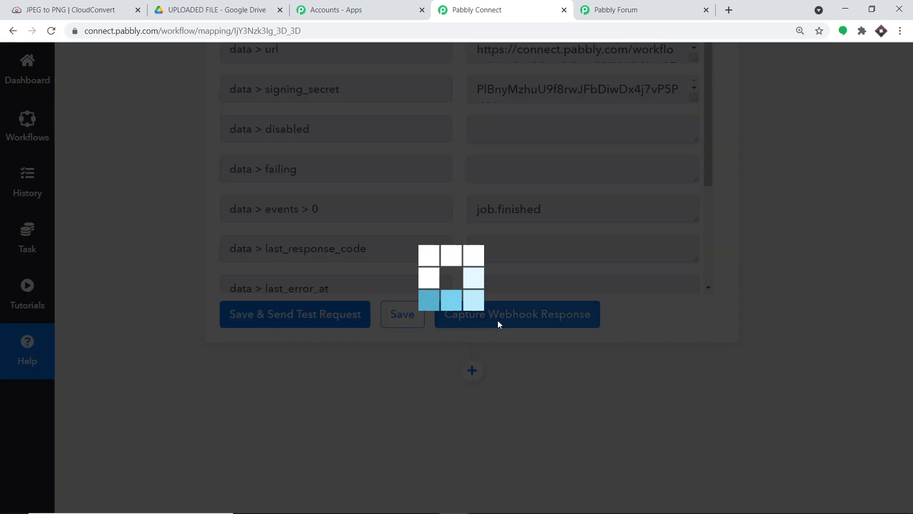
scroll(532, 259, up, 4)
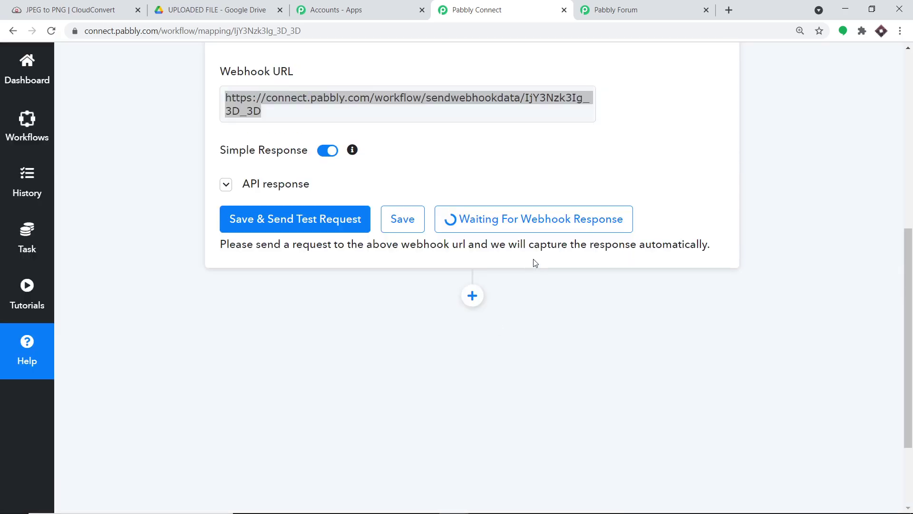
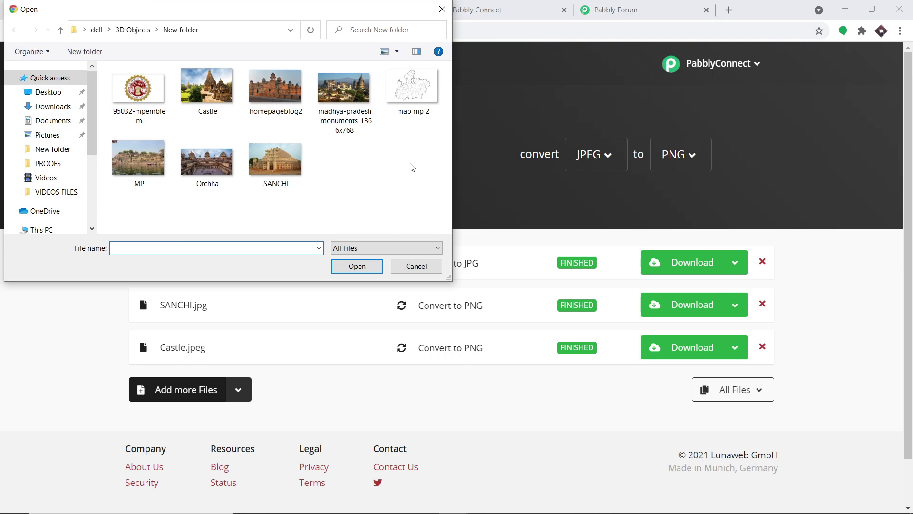
- Switch to CloudConvert, add the Orchha image, convert it to PNG, and close the resulting preview
click(211, 155)
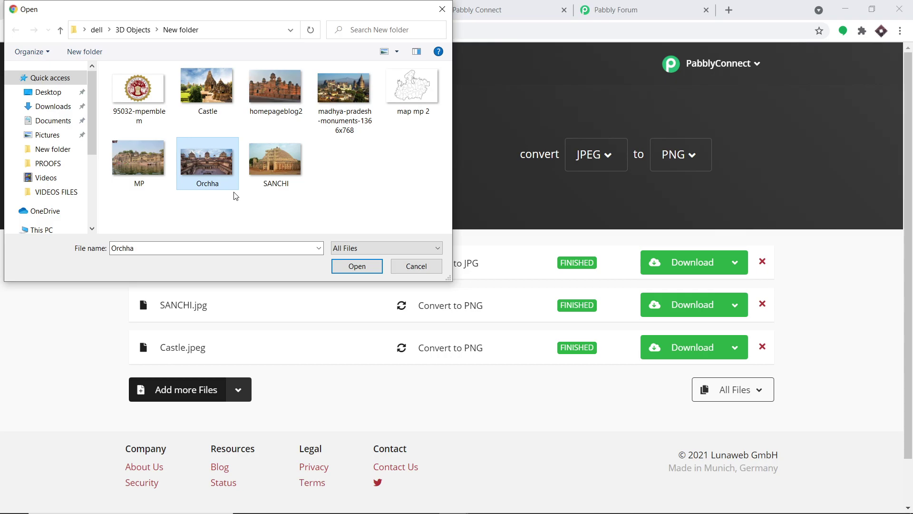
click(357, 265)
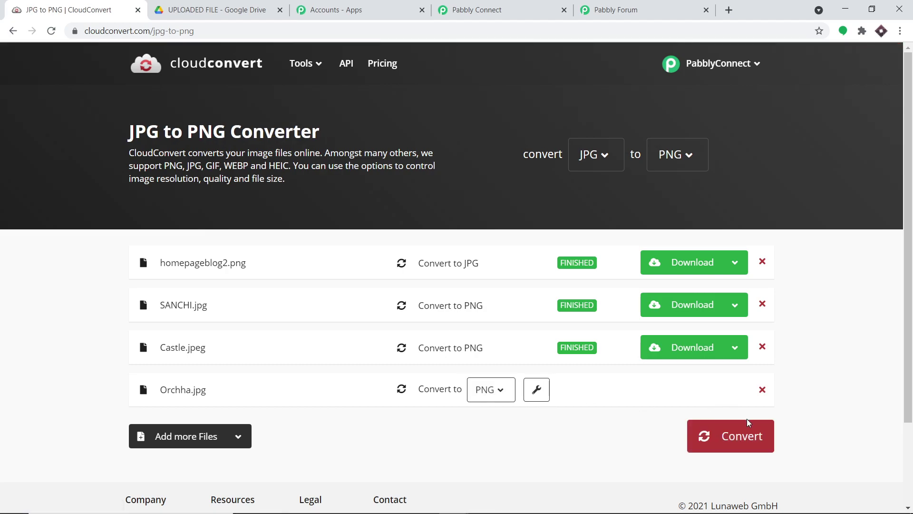
click(741, 439)
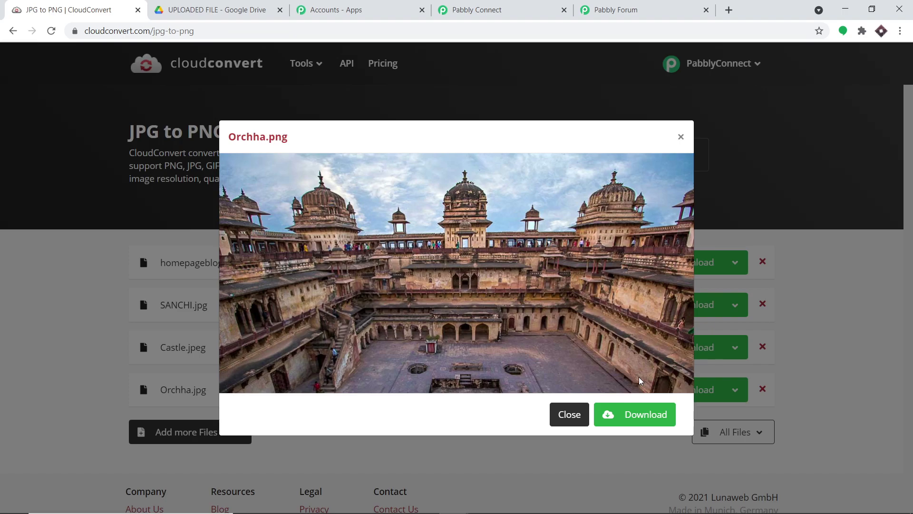
click(578, 410)
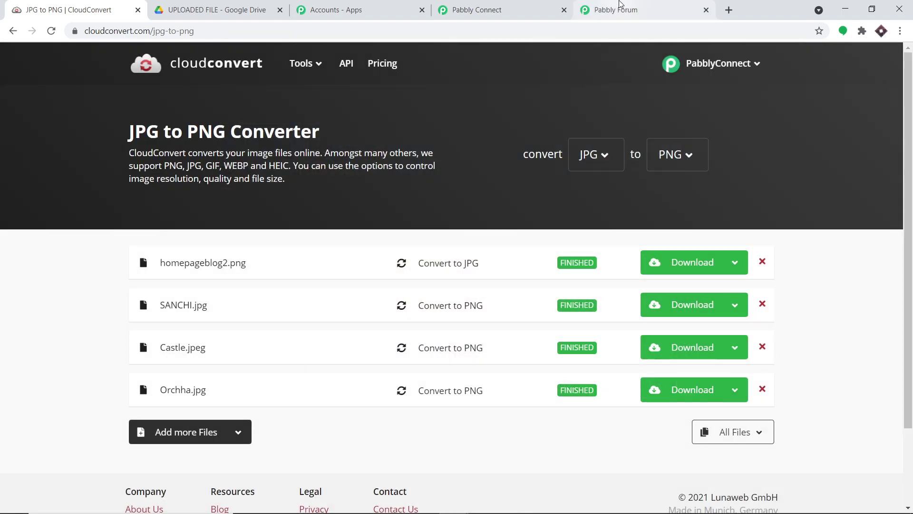
- Return to Pabbly Connect and examine the captured webhook response, especially the converted file's name and full download URL
click(509, 6)
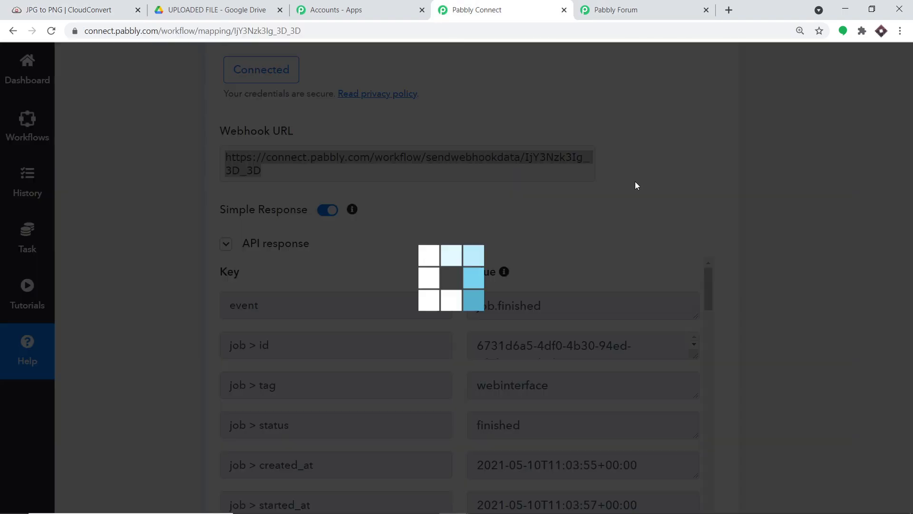
scroll(652, 278, down, 3)
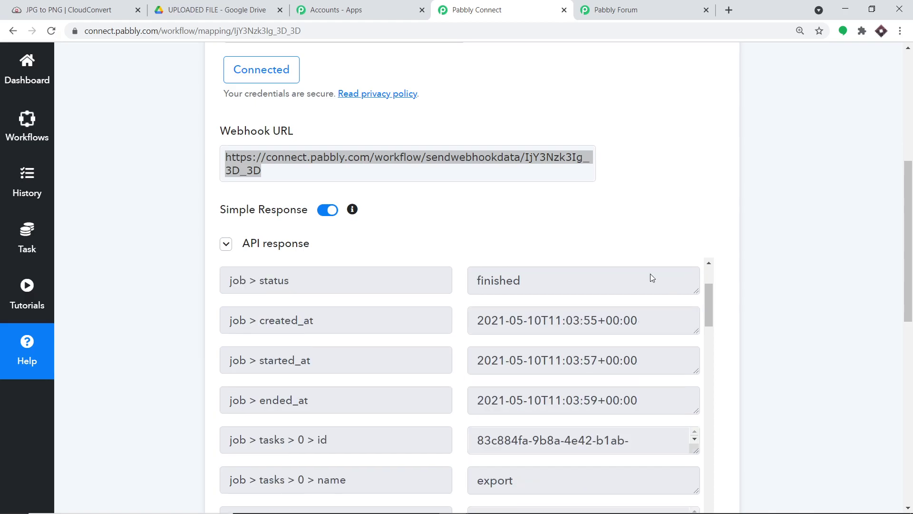
scroll(652, 278, down, 3)
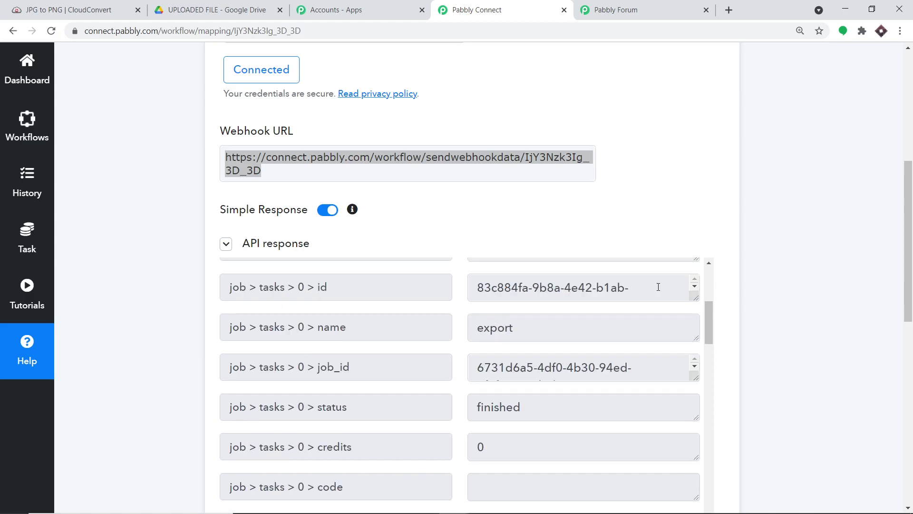
scroll(658, 287, down, 5)
scroll(546, 205, down, 1)
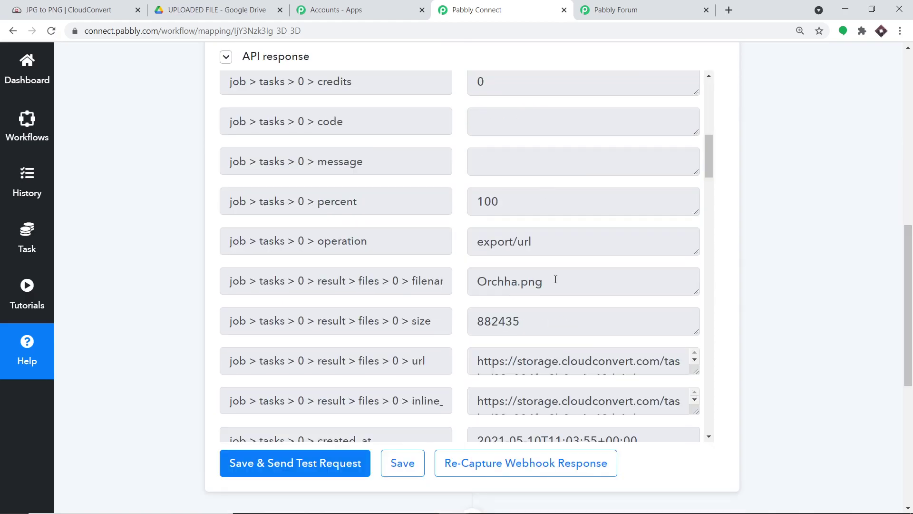
drag(552, 281, 480, 272)
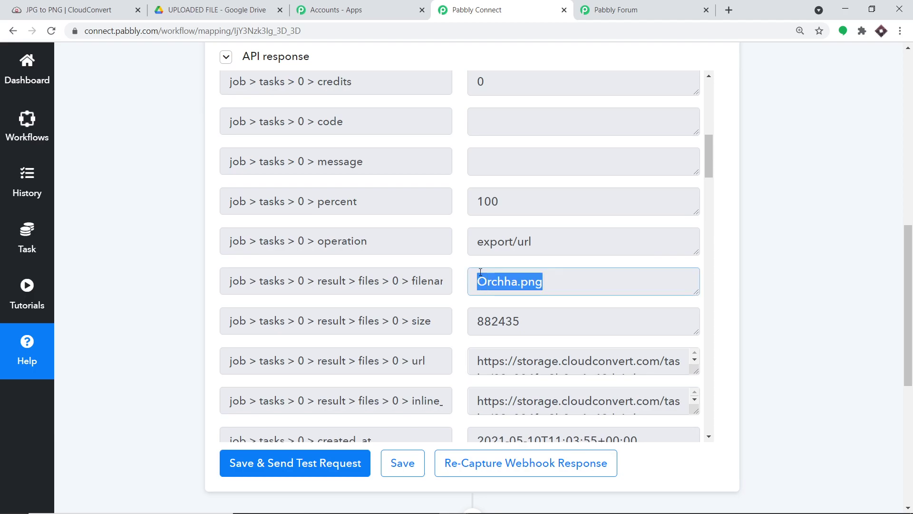
scroll(591, 204, down, 2)
scroll(591, 204, up, 2)
scroll(581, 197, up, 5)
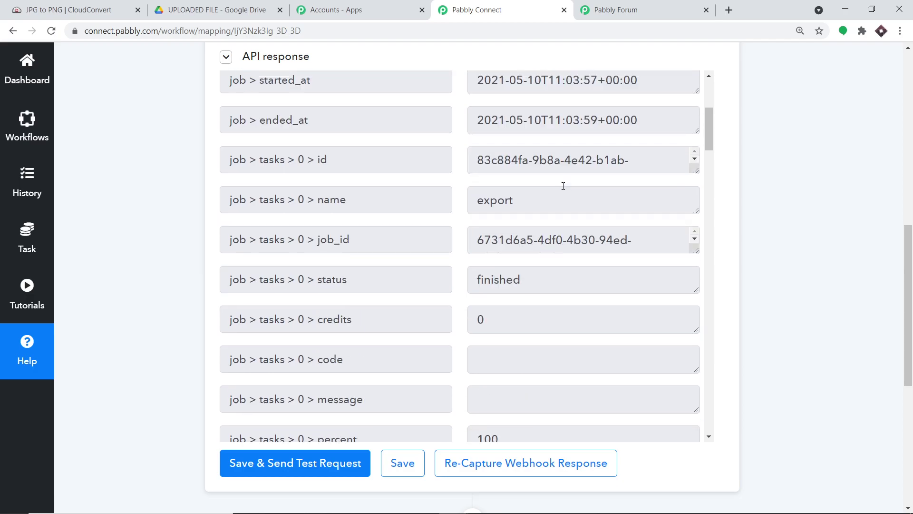
scroll(561, 189, up, 4)
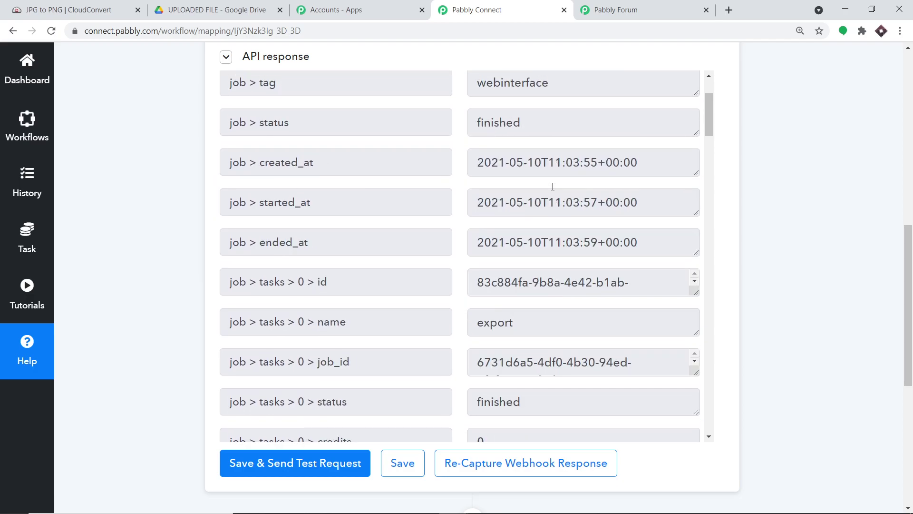
scroll(561, 190, down, 7)
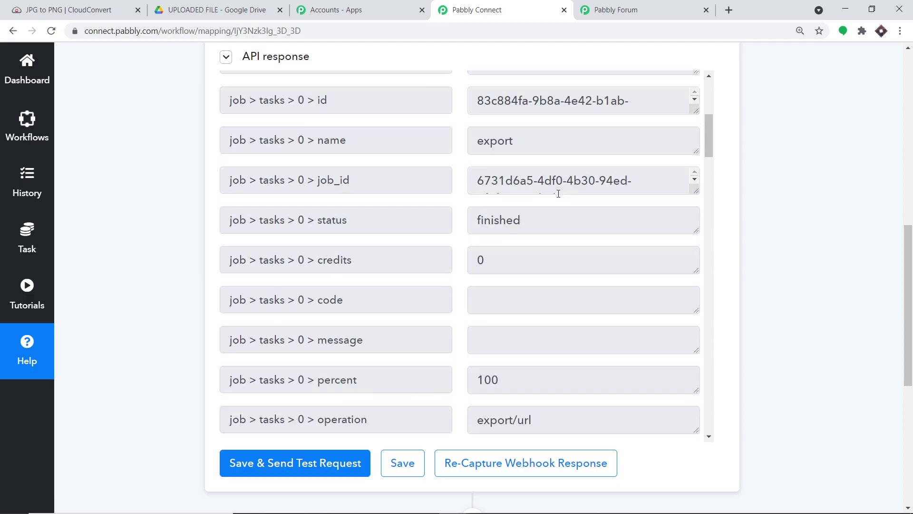
scroll(568, 219, down, 6)
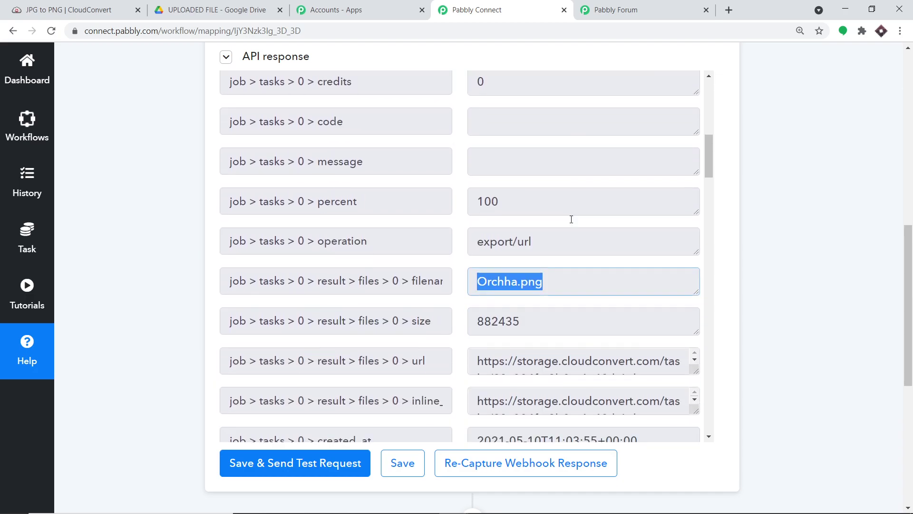
scroll(572, 220, down, 2)
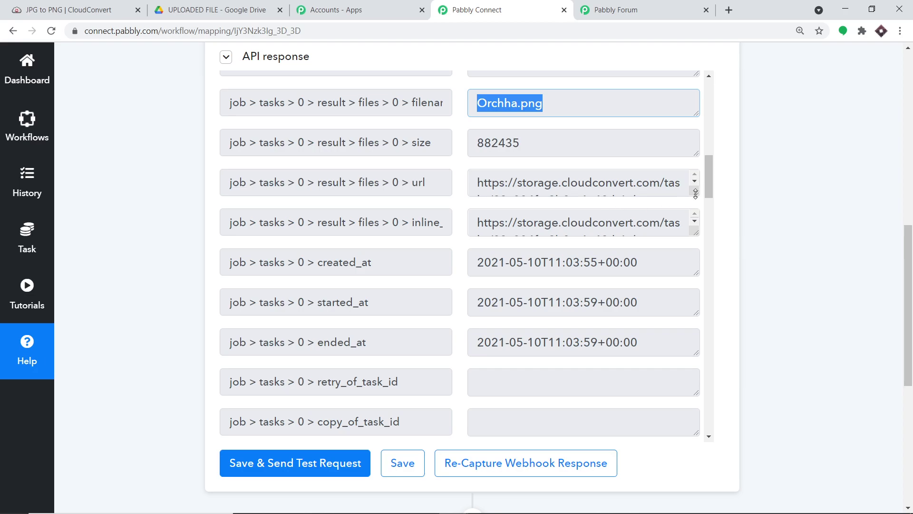
drag(694, 202, 686, 385)
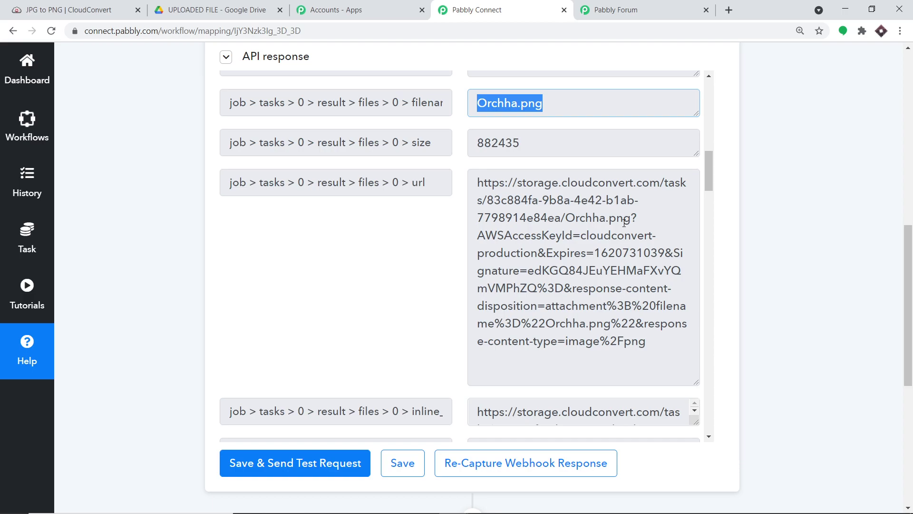
- Add an action step after the CloudConvert trigger and set its app to Google Drive
scroll(907, 302, down, 7)
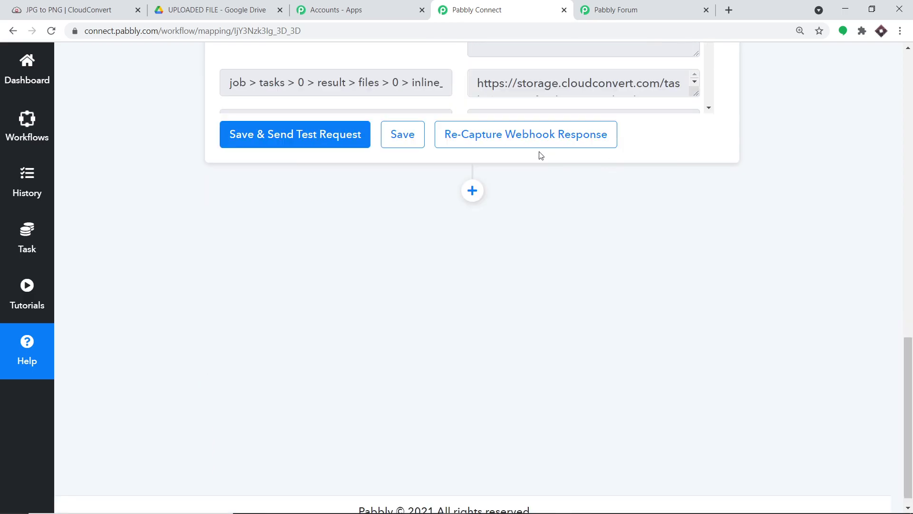
click(472, 190)
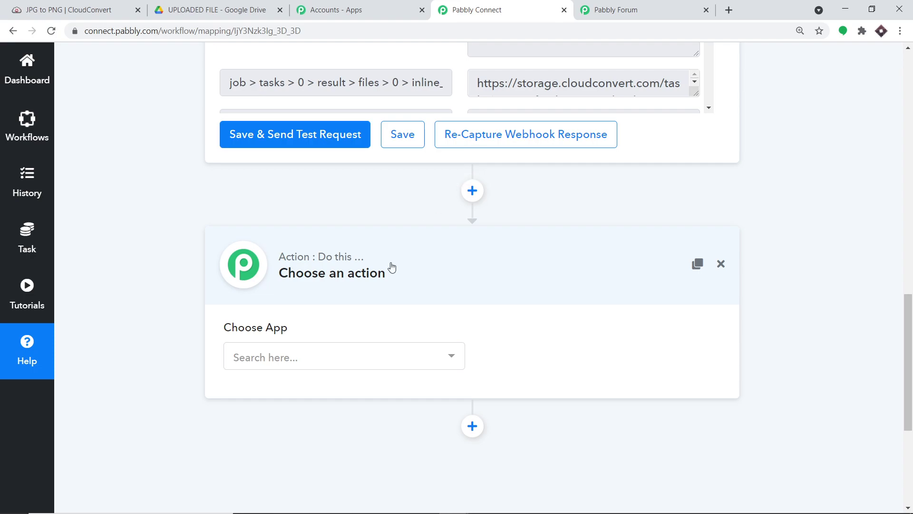
click(321, 360)
text(google drive)
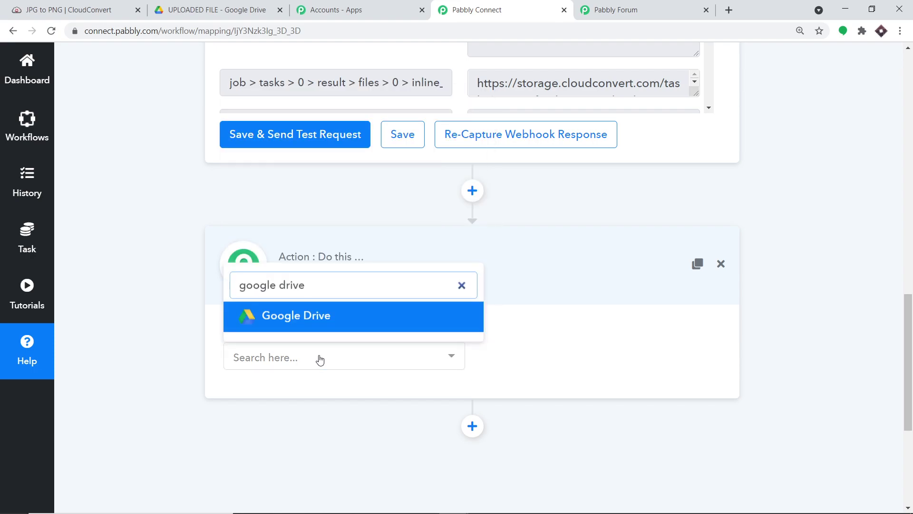
click(323, 315)
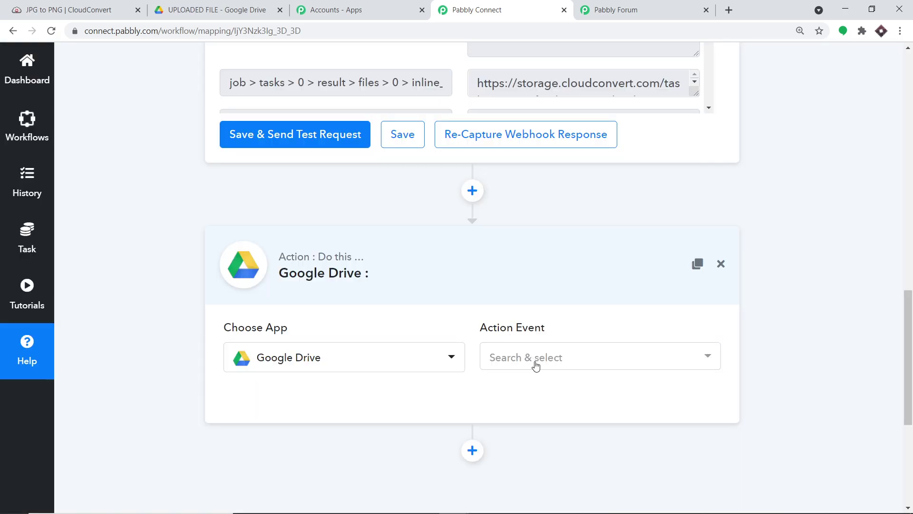
- Set the Google Drive step's action event to Upload a File
click(537, 364)
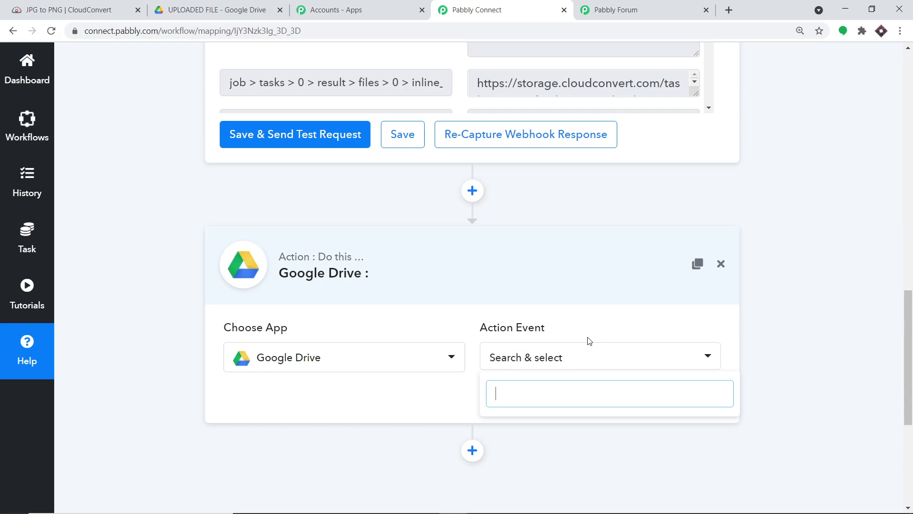
scroll(588, 341, down, 3)
click(551, 241)
click(553, 243)
scroll(566, 347, down, 5)
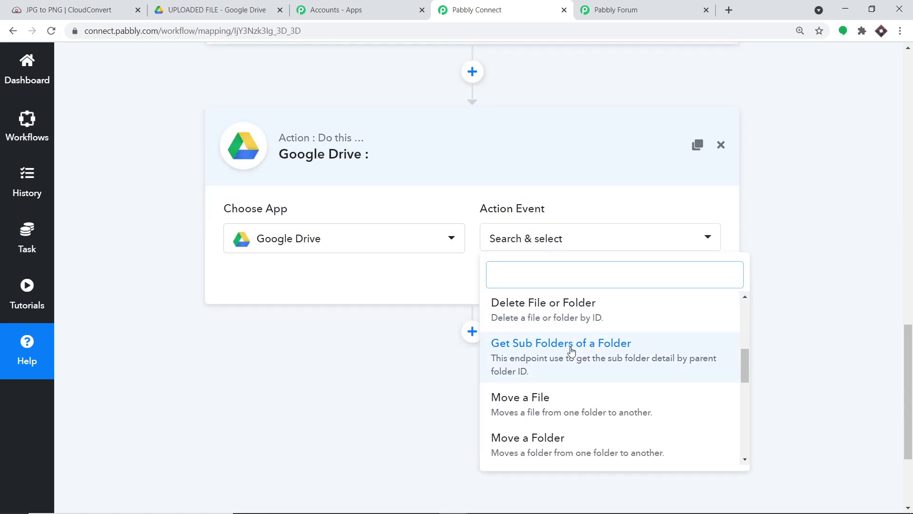
scroll(571, 351, down, 8)
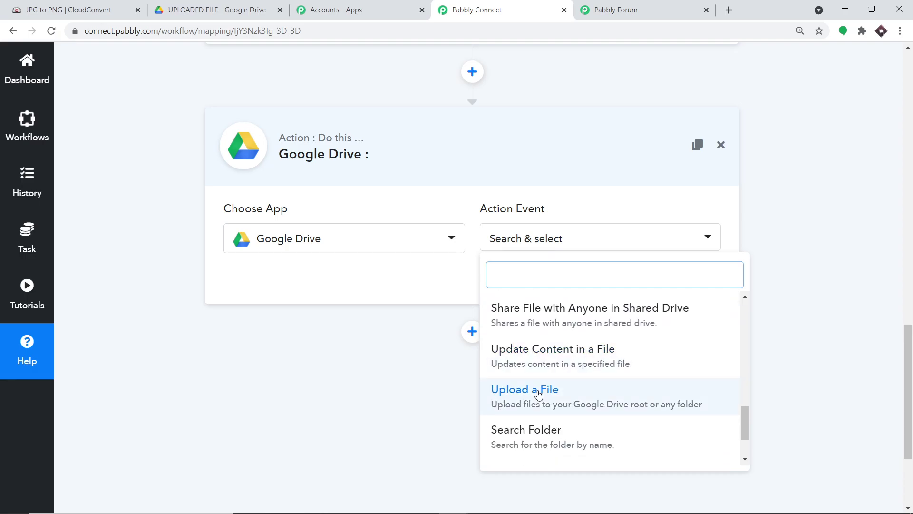
click(538, 395)
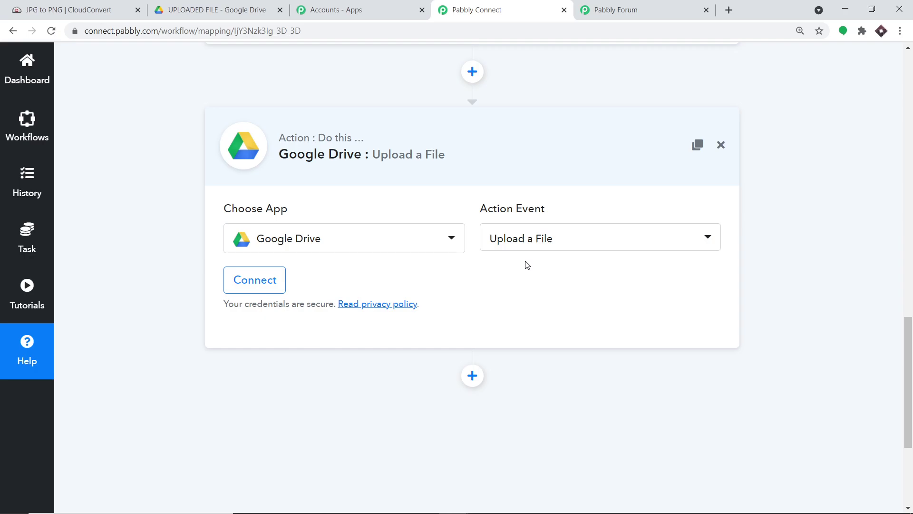
- Browse the other Google Drive action events, and look at the Pabbly Forum before returning to the workflow
click(526, 242)
scroll(568, 347, down, 1)
scroll(567, 348, down, 6)
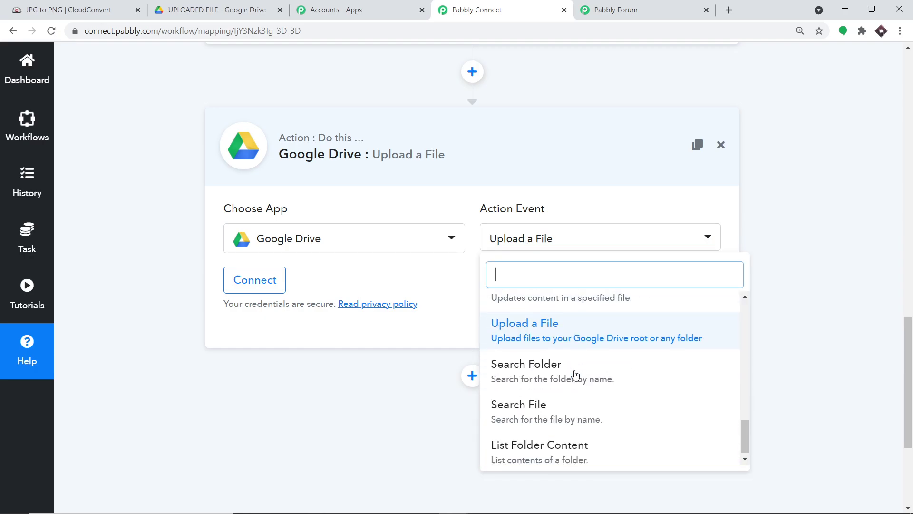
scroll(508, 367, down, 1)
click(447, 217)
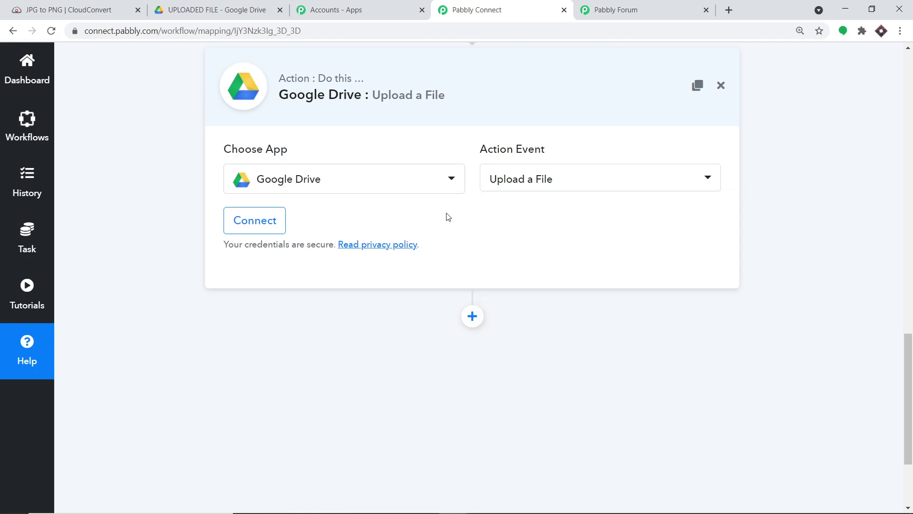
click(639, 6)
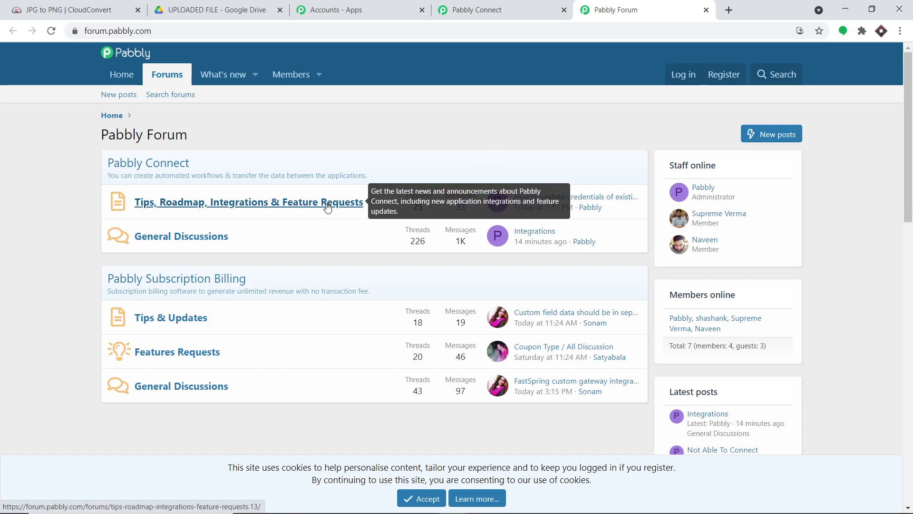
click(509, 6)
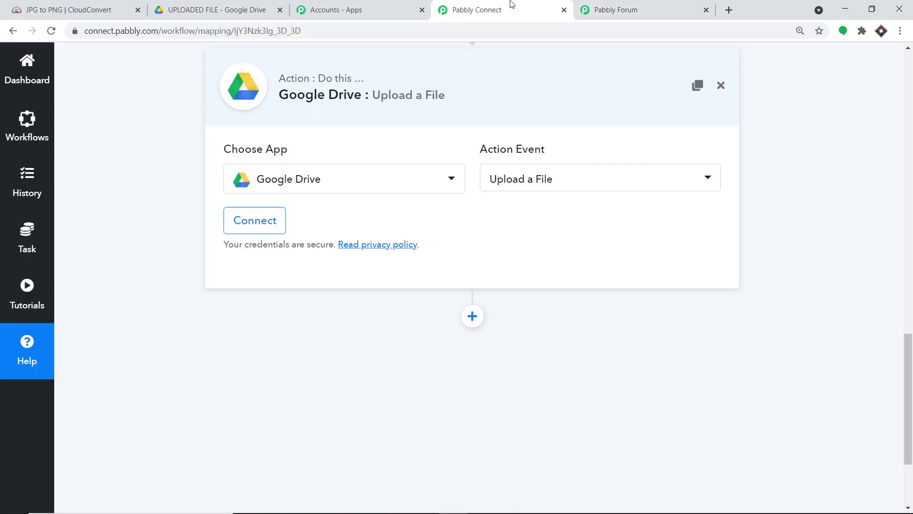
- Start a new Google Drive connection for the action step and choose the Google account to connect
click(263, 220)
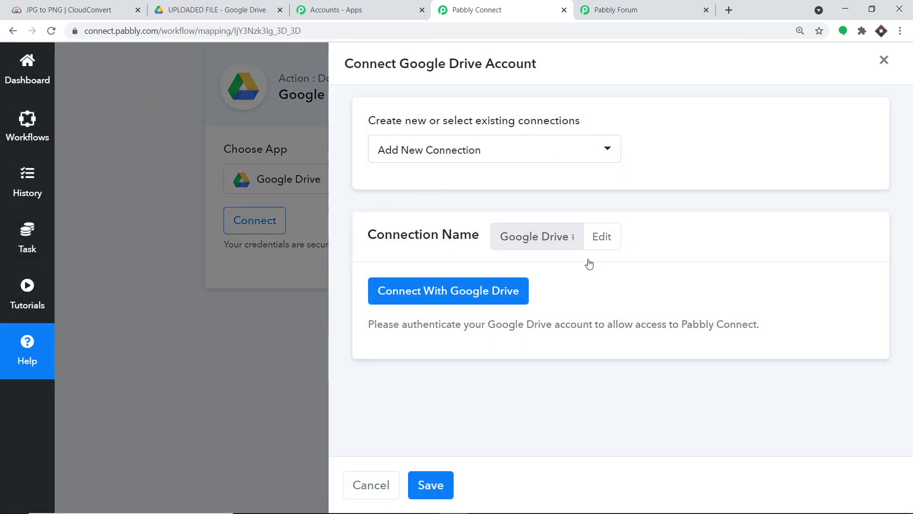
click(400, 291)
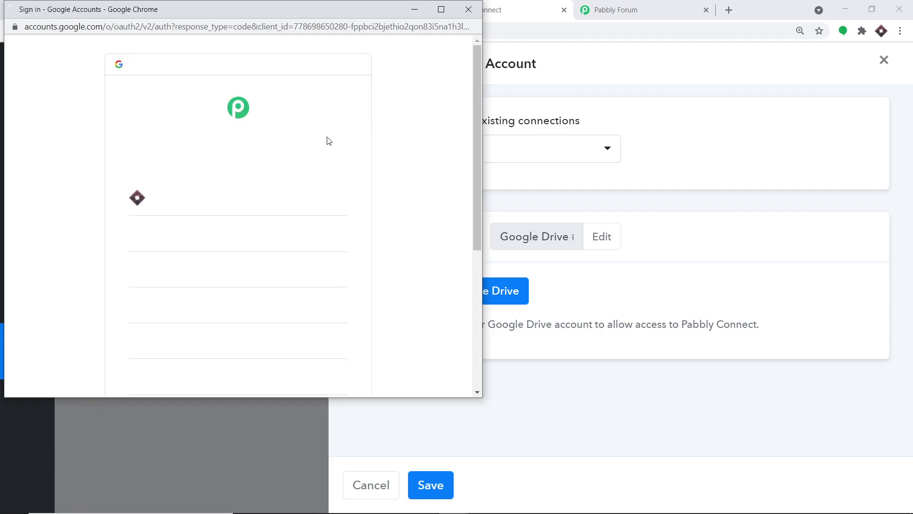
scroll(338, 203, down, 3)
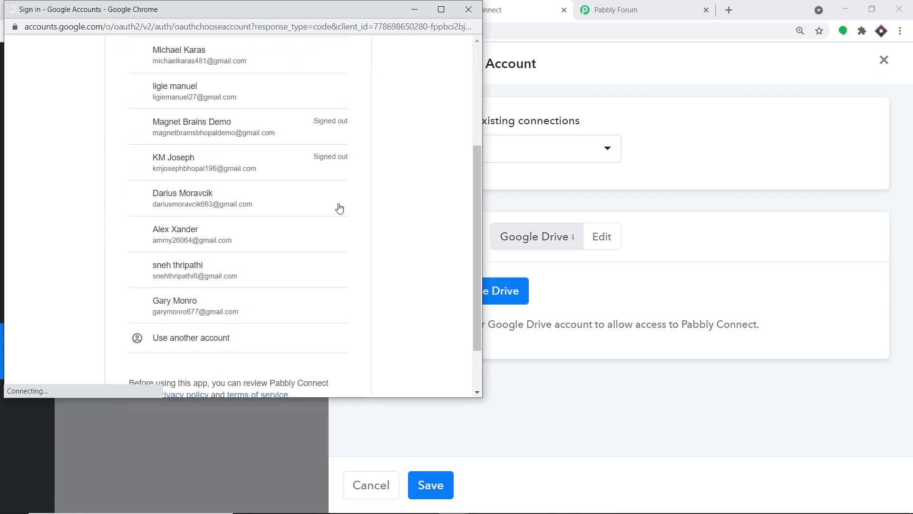
scroll(338, 204, up, 3)
drag(311, 13, 800, 32)
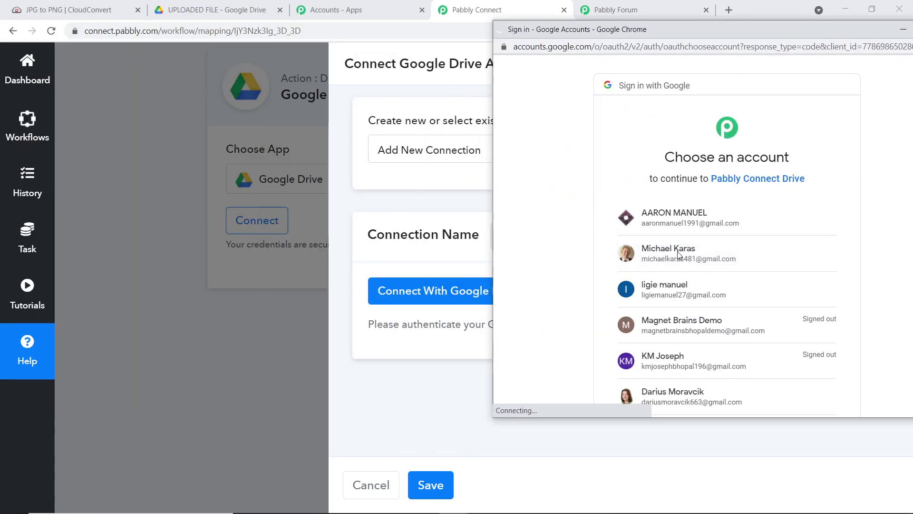
click(679, 256)
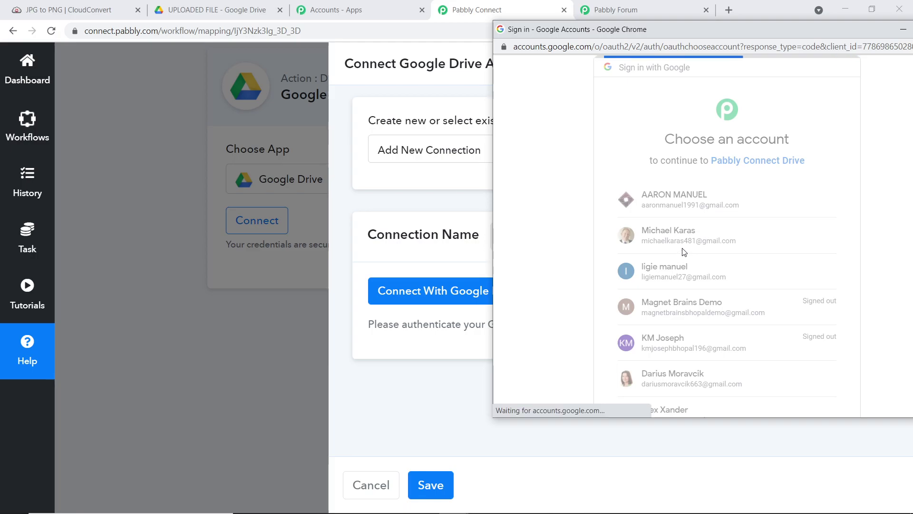
- Switch to Google Drive to view the account's My Drive, and return to Pabbly Connect
click(241, 10)
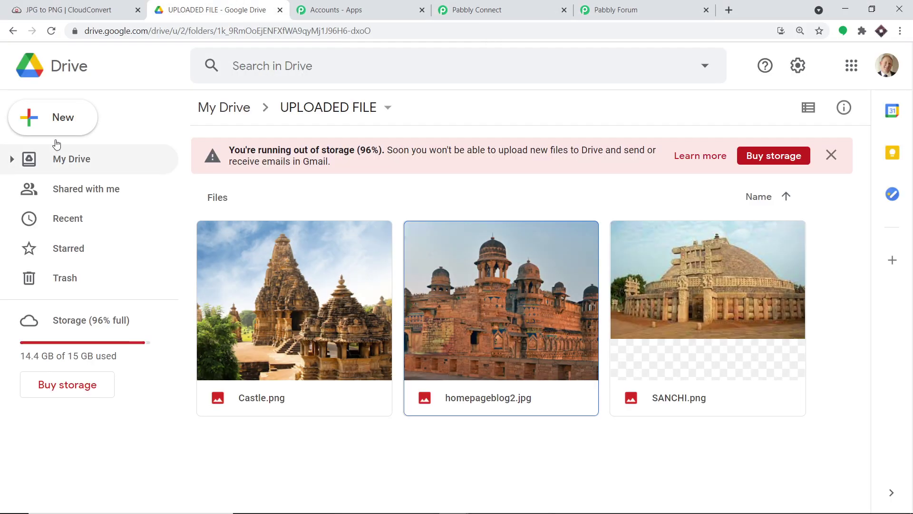
click(68, 72)
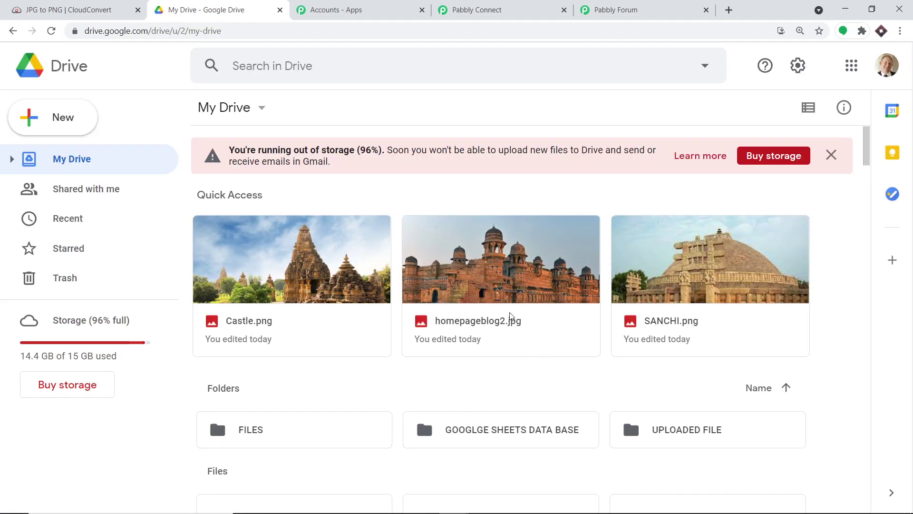
click(506, 6)
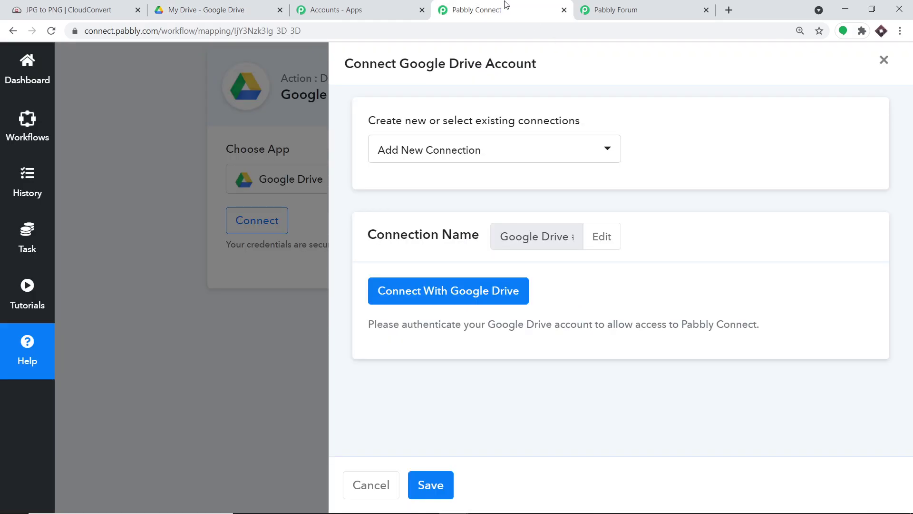
- Allow Pabbly Connect Drive to access the chosen Google account
mouse_move(454, 501)
click(550, 450)
scroll(630, 208, down, 3)
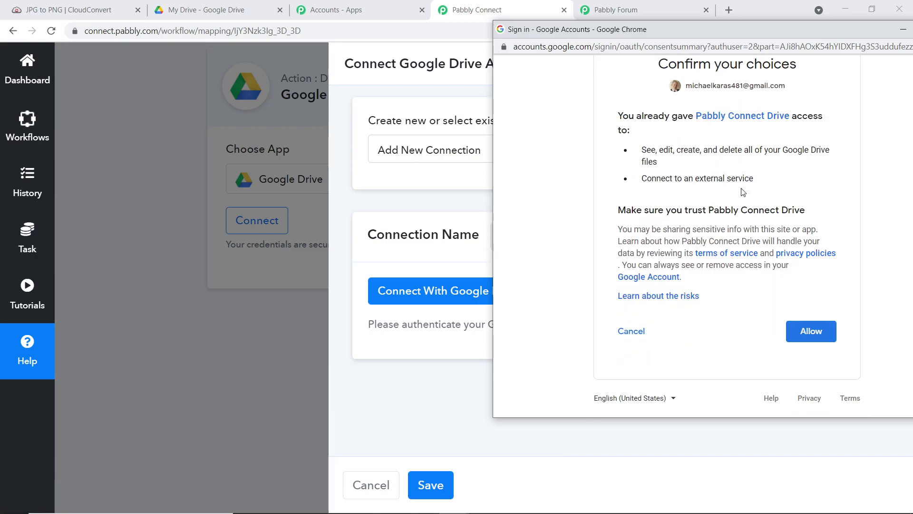
drag(738, 33, 589, 35)
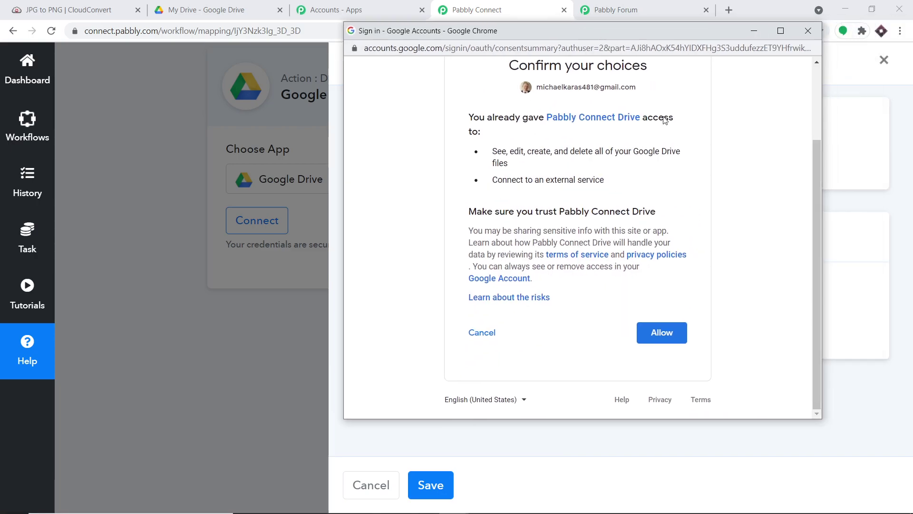
click(671, 340)
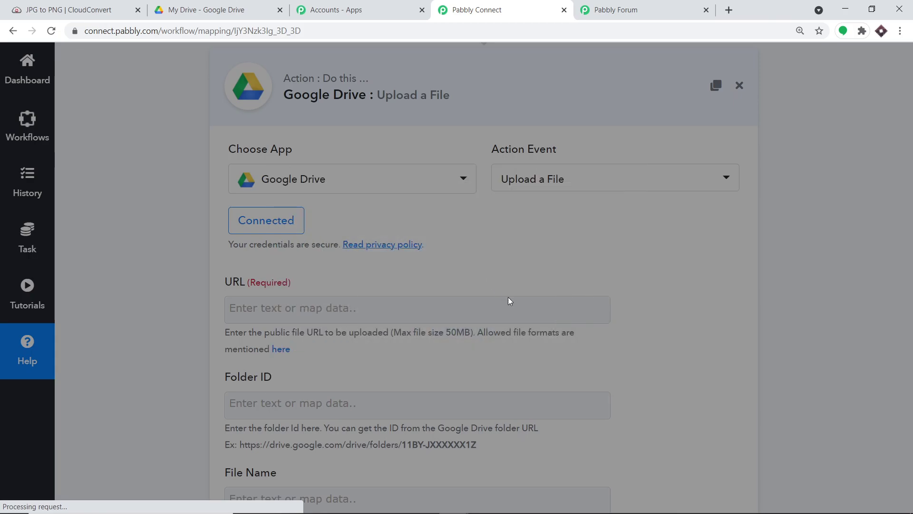
- Review the Upload a File fields and the converted file's URL in the CloudConvert trigger response
scroll(509, 300, down, 3)
scroll(514, 303, down, 2)
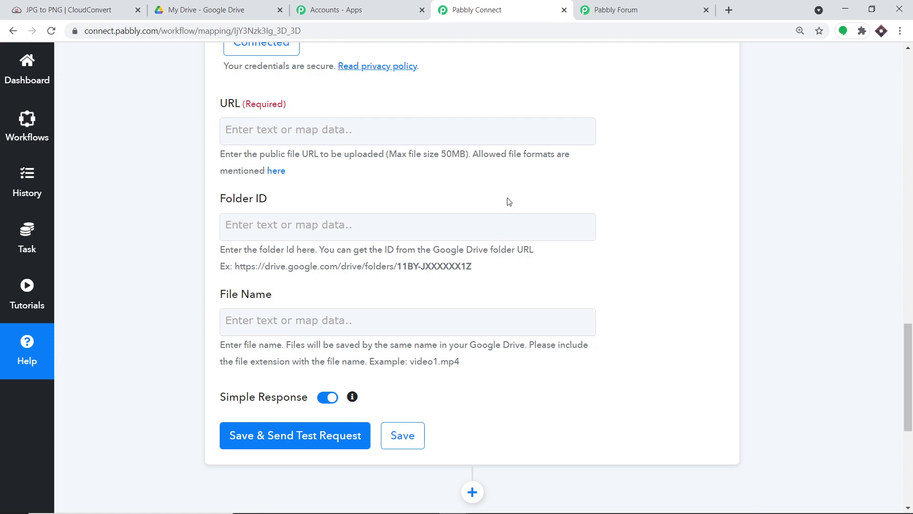
scroll(507, 205, up, 2)
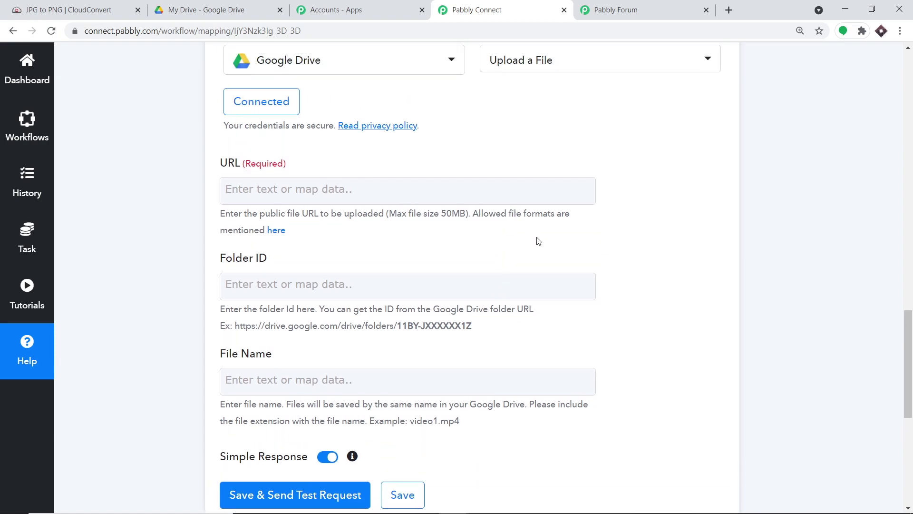
scroll(538, 241, up, 1)
scroll(537, 241, down, 1)
scroll(815, 178, up, 15)
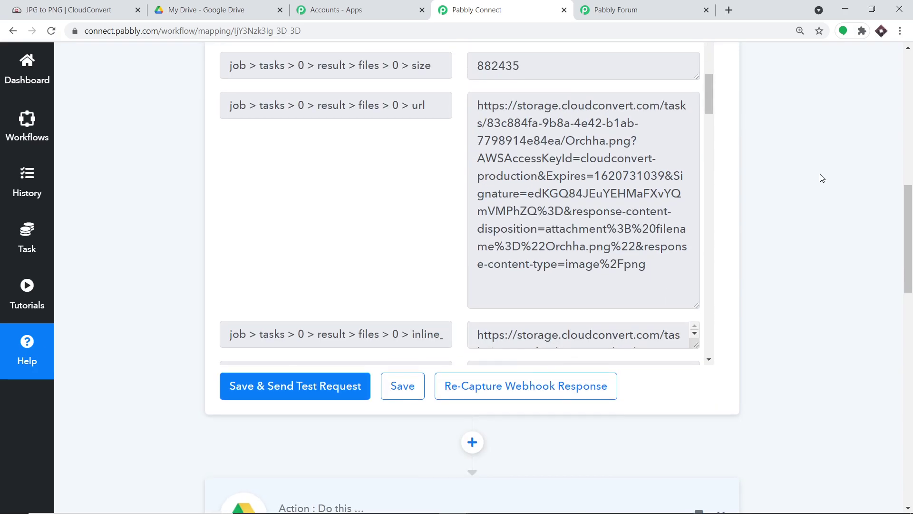
scroll(472, 270, down, 15)
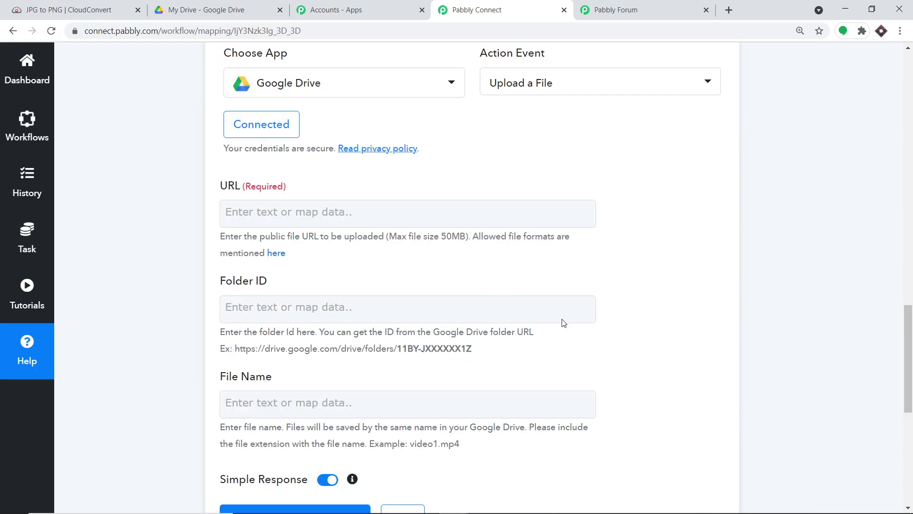
- Map the upload's URL to the CloudConvert value job > tasks > 0 > result > files > 0 > url
click(301, 214)
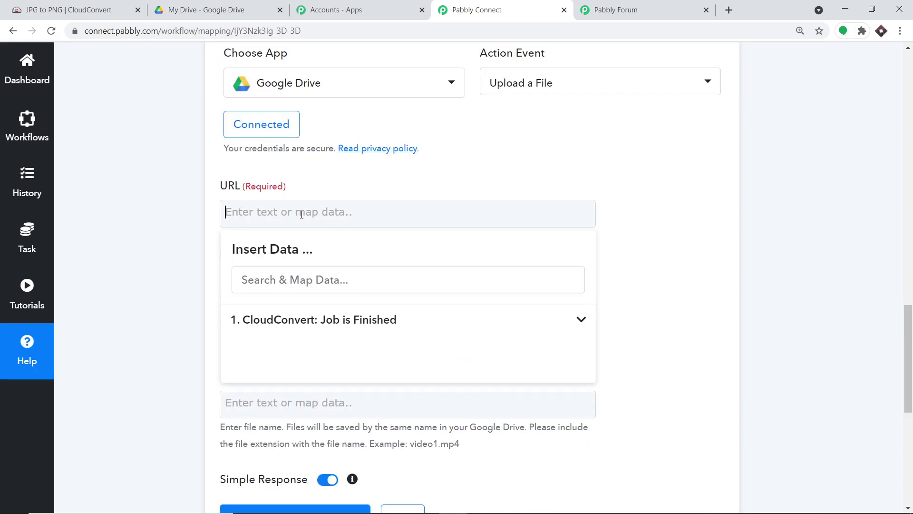
click(341, 325)
scroll(428, 374, down, 4)
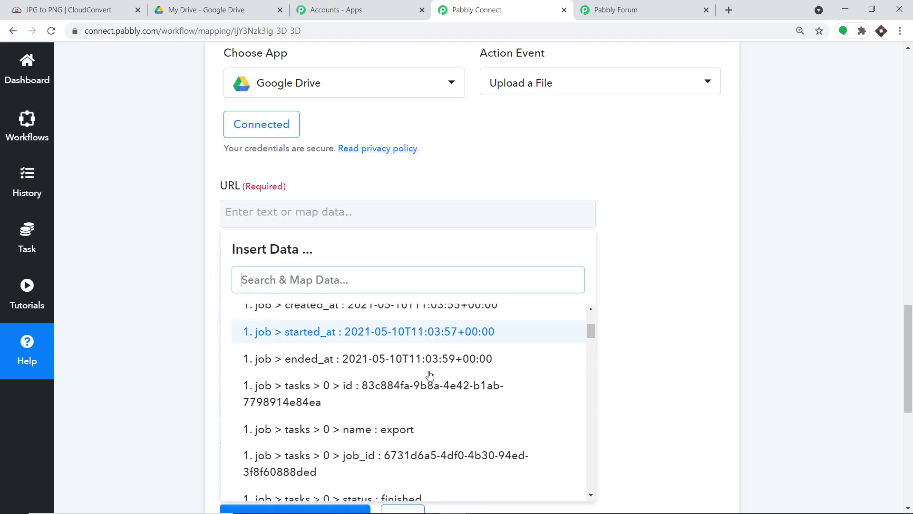
scroll(431, 377, down, 6)
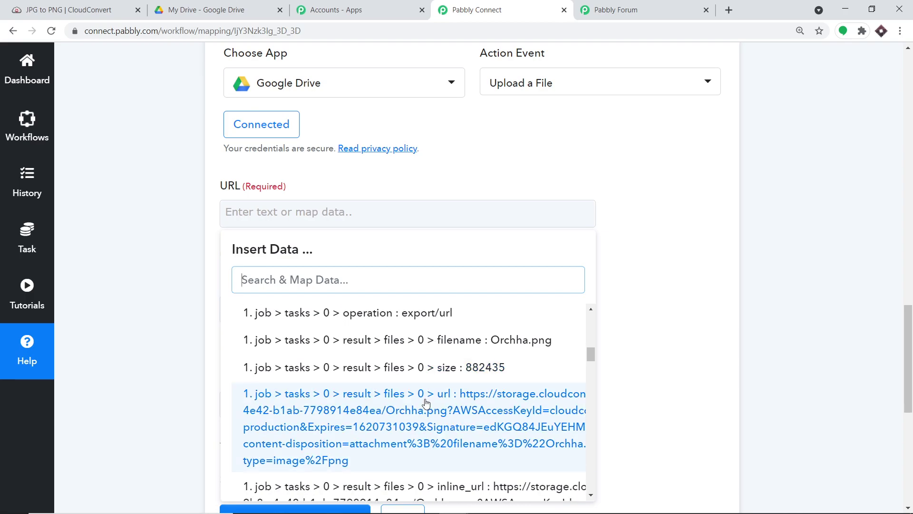
click(424, 415)
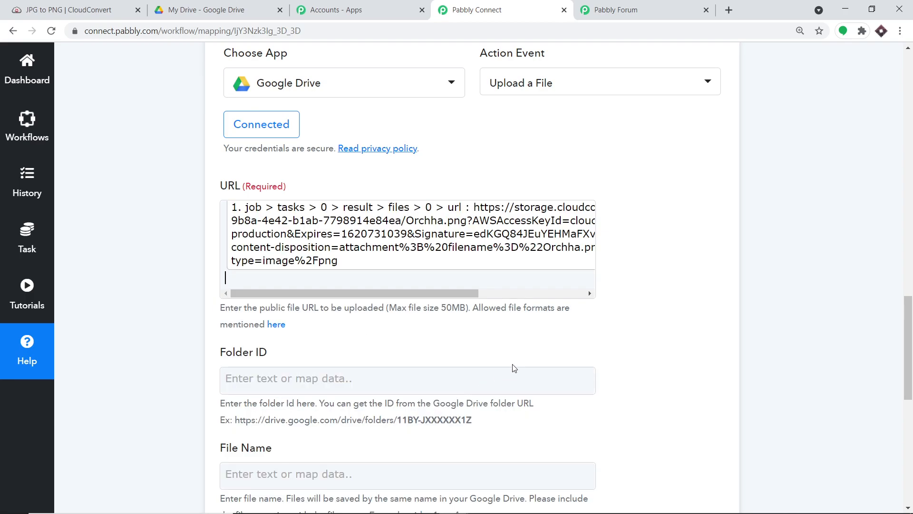
- Switch to Google Drive and create a folder named CLOUDCONVERT FILES in My Drive
scroll(660, 205, down, 2)
scroll(660, 204, down, 1)
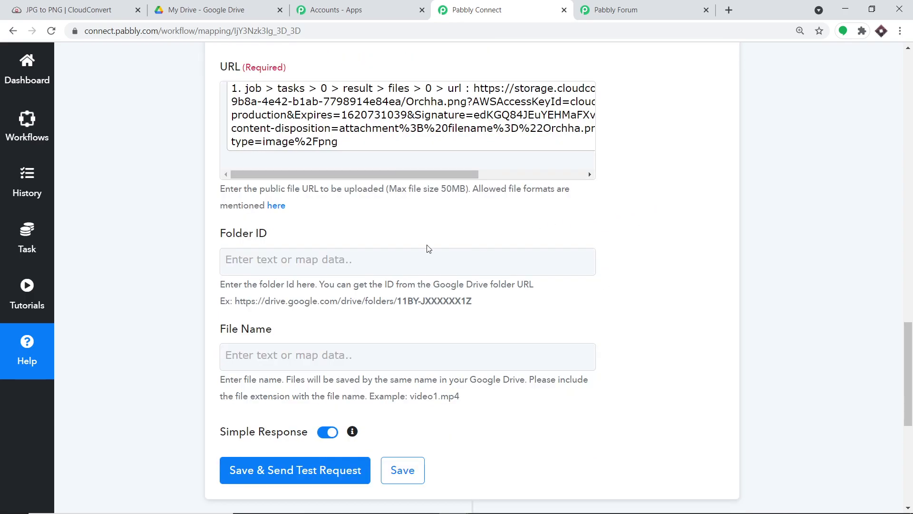
click(233, 6)
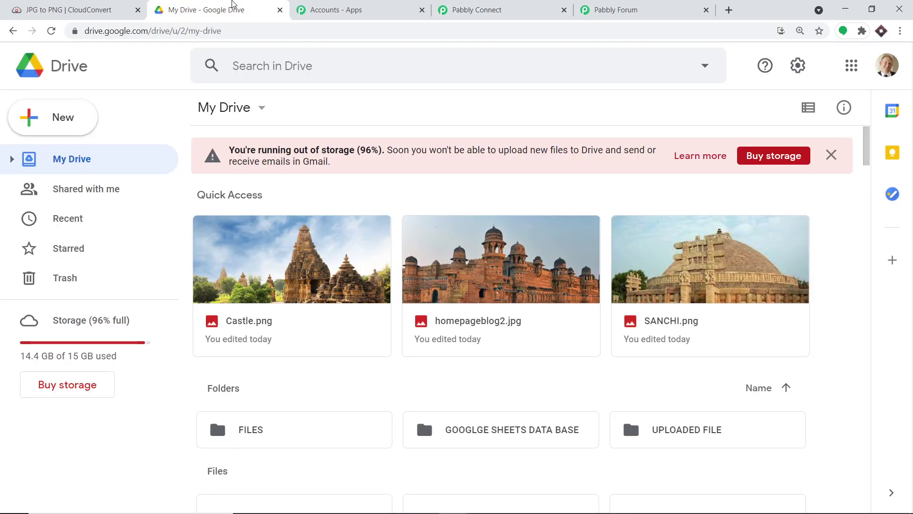
click(56, 125)
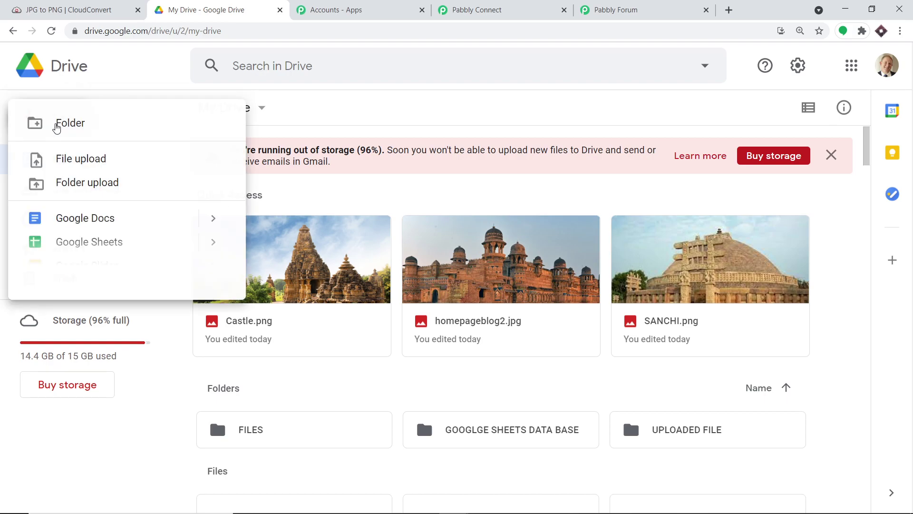
click(92, 127)
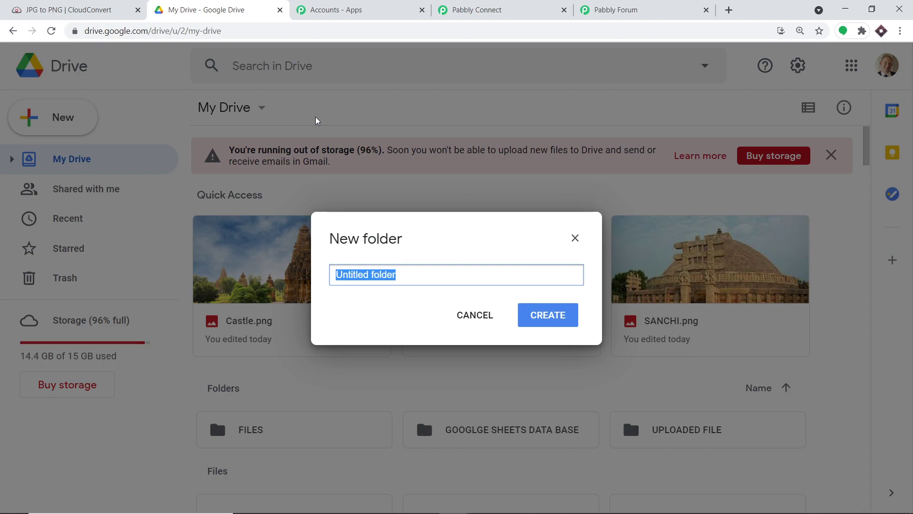
key(BackSpace)
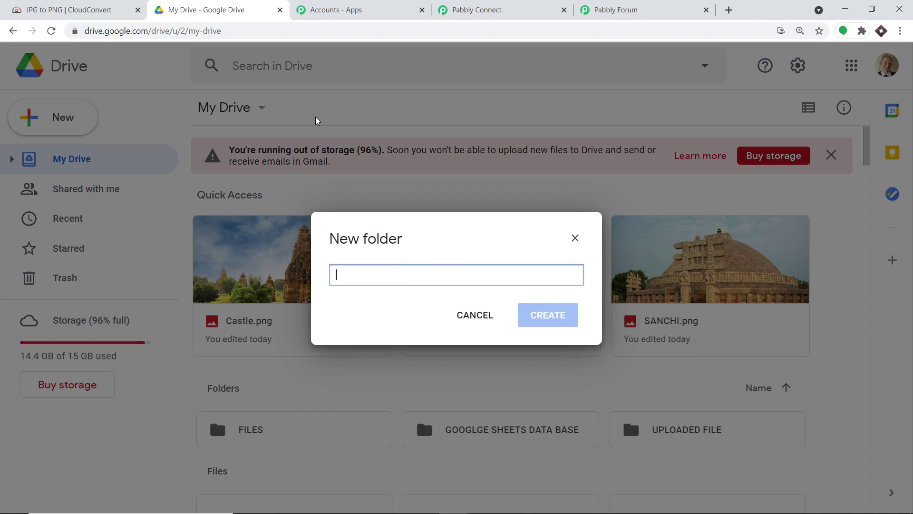
text(CLOUD)
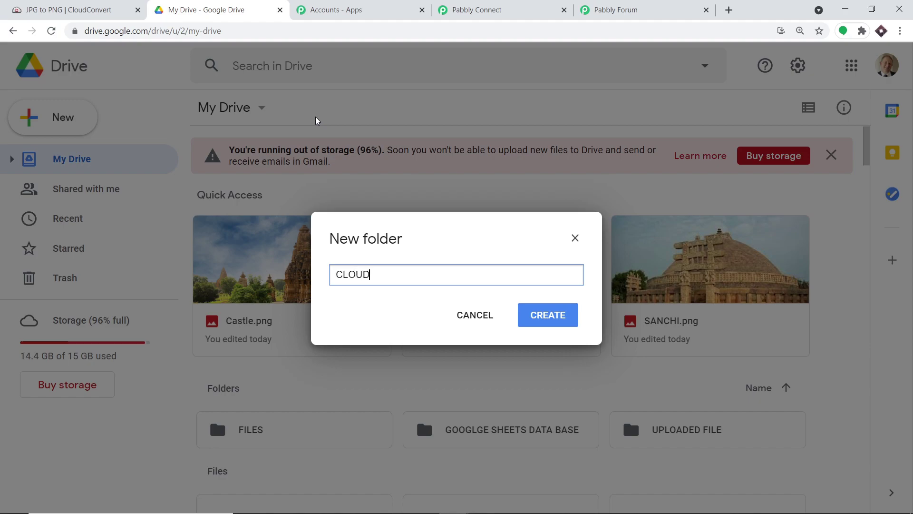
text(CONVERT FILES)
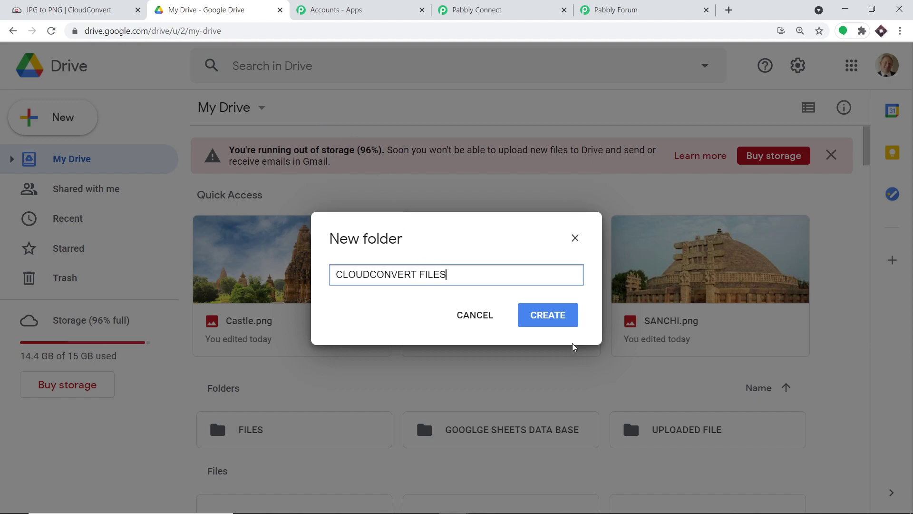
click(568, 319)
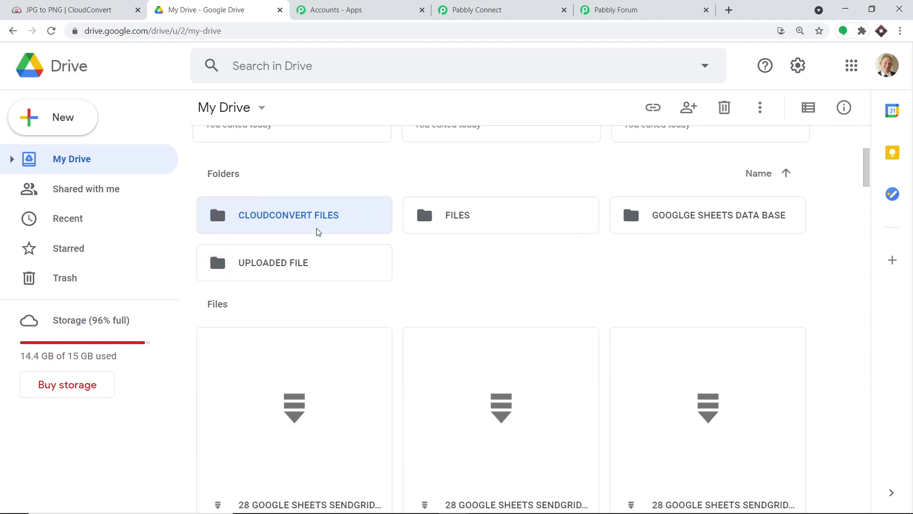
- Open the CLOUDCONVERT FILES folder in My Drive and copy its folder ID from the folder's URL
scroll(317, 228, up, 1)
double_click(314, 275)
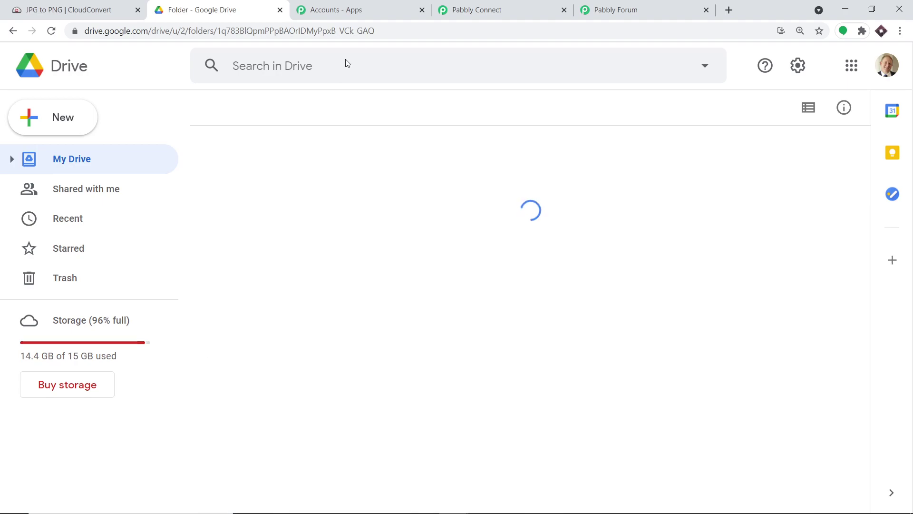
drag(375, 31, 220, 33)
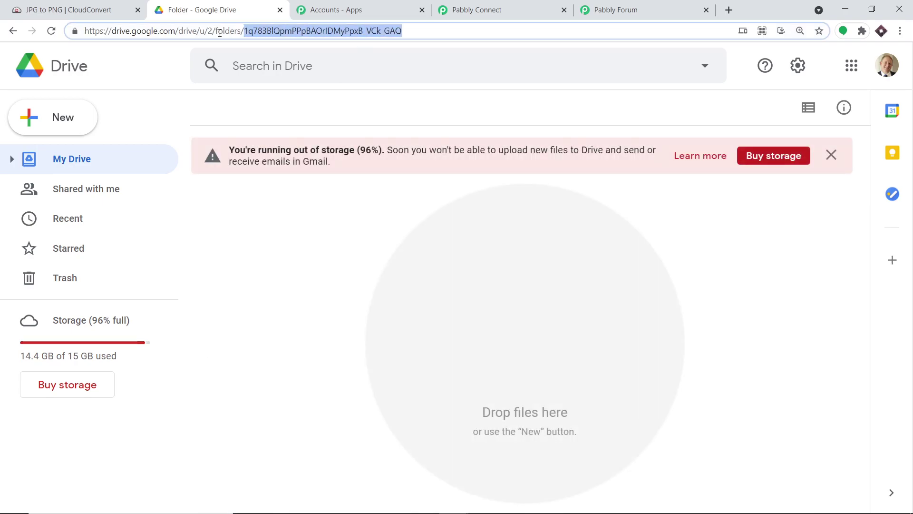
right_click(265, 30)
click(312, 110)
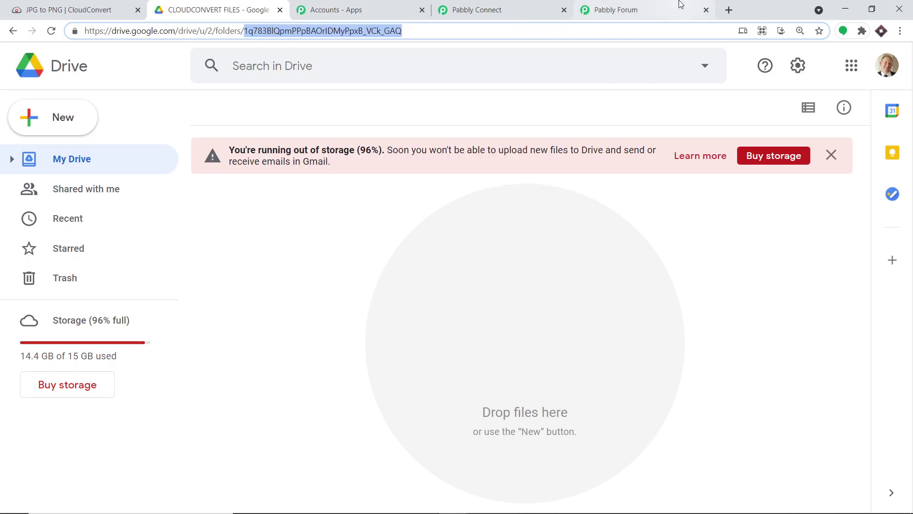
- Switch to Pabbly Connect and paste the copied folder ID as the Folder ID of the Upload a File action
click(457, 8)
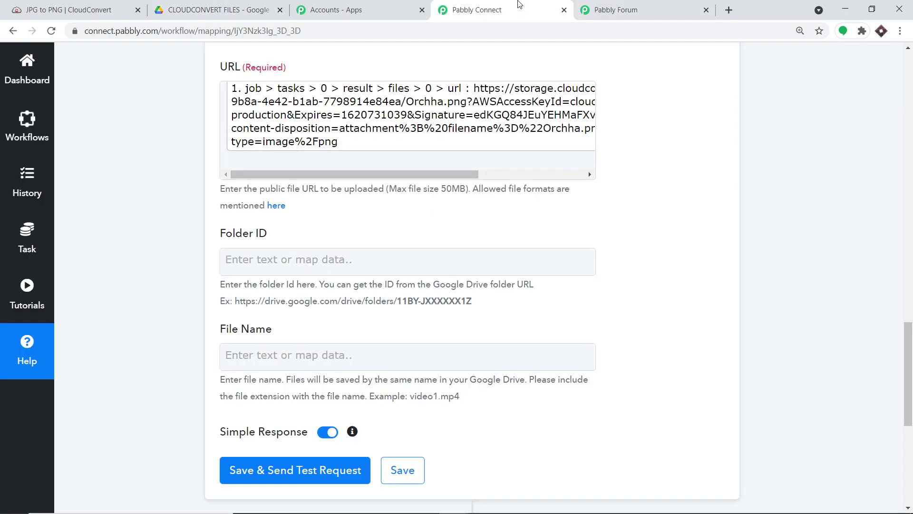
click(307, 259)
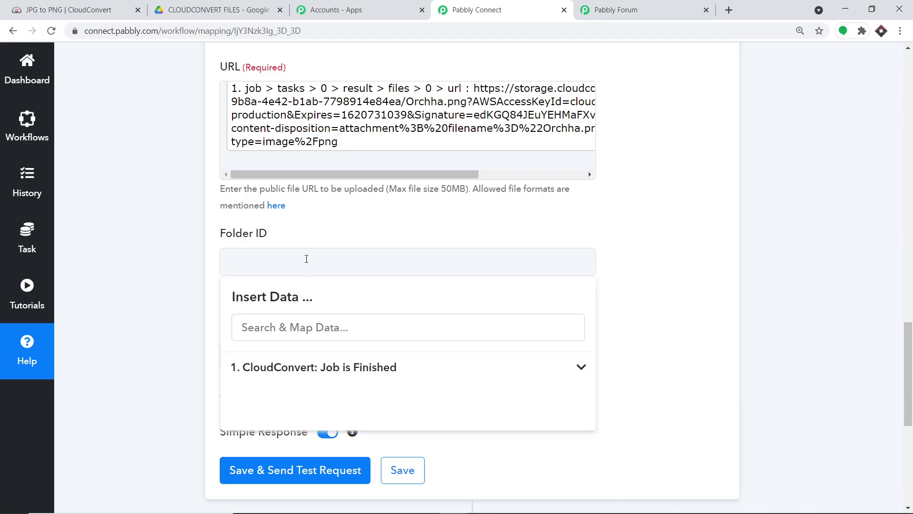
key(ctrl+v)
click(566, 205)
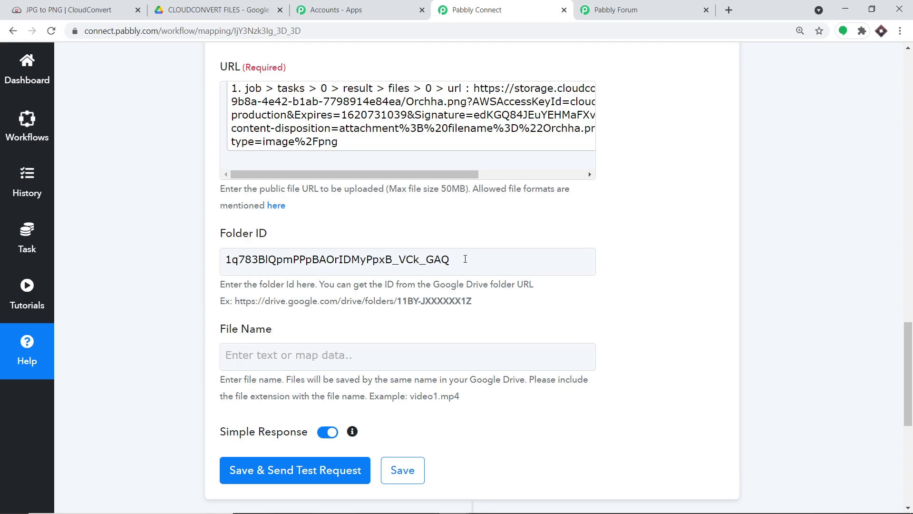
- Map the upload's File Name to the CloudConvert value job > tasks > 0 > result > files > 0 > filename
scroll(465, 259, down, 1)
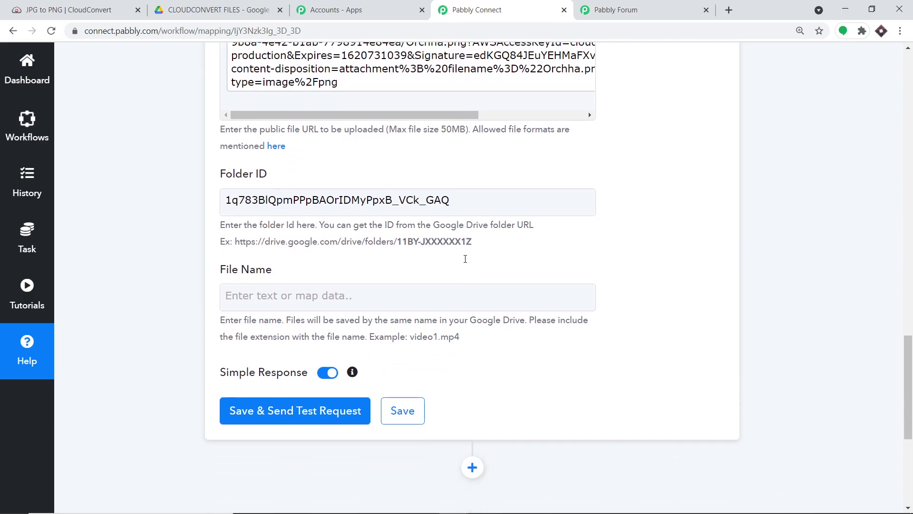
click(309, 300)
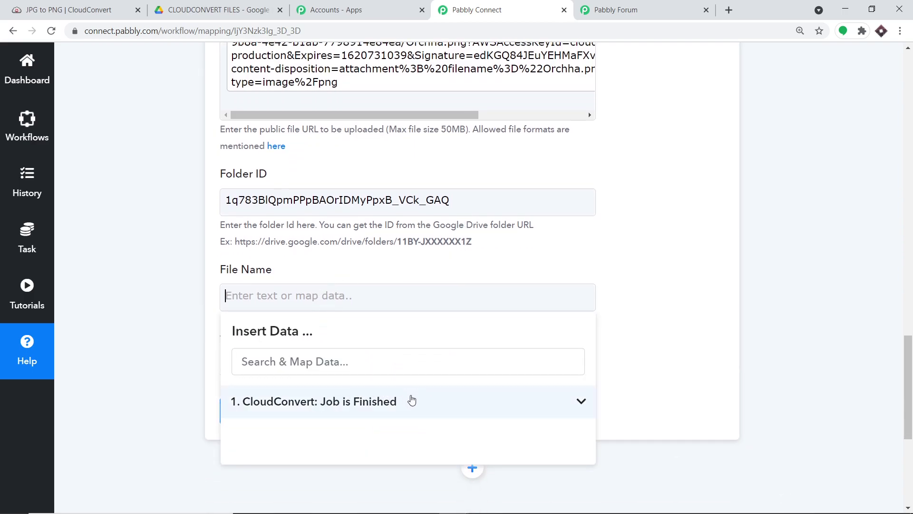
scroll(410, 399, down, 1)
scroll(452, 363, down, 1)
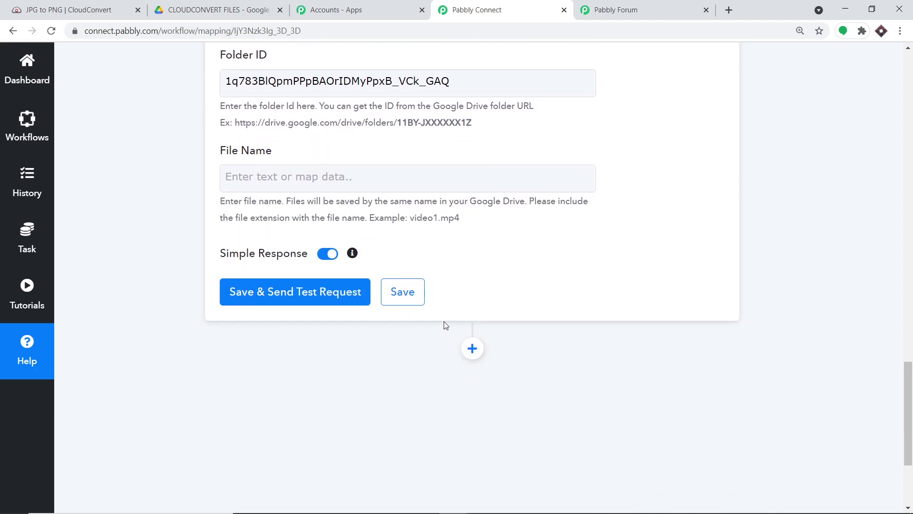
click(331, 173)
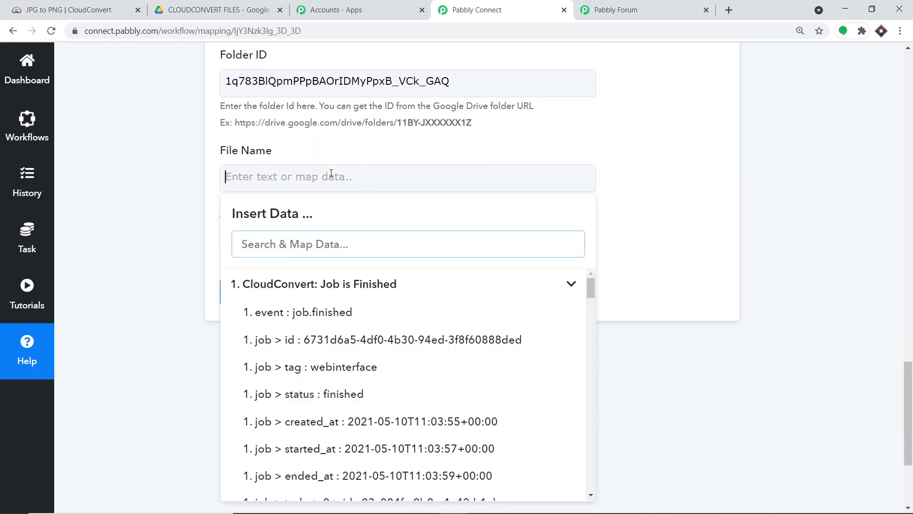
scroll(409, 330, down, 5)
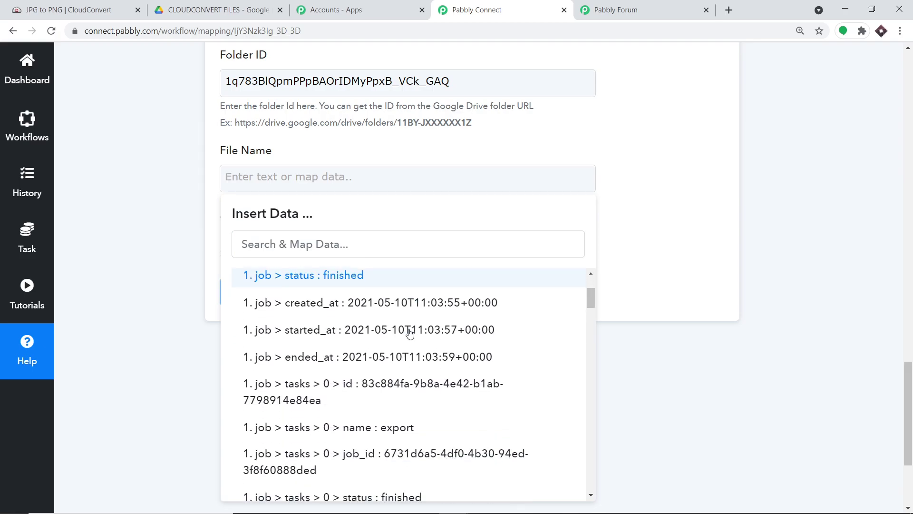
scroll(413, 337, down, 5)
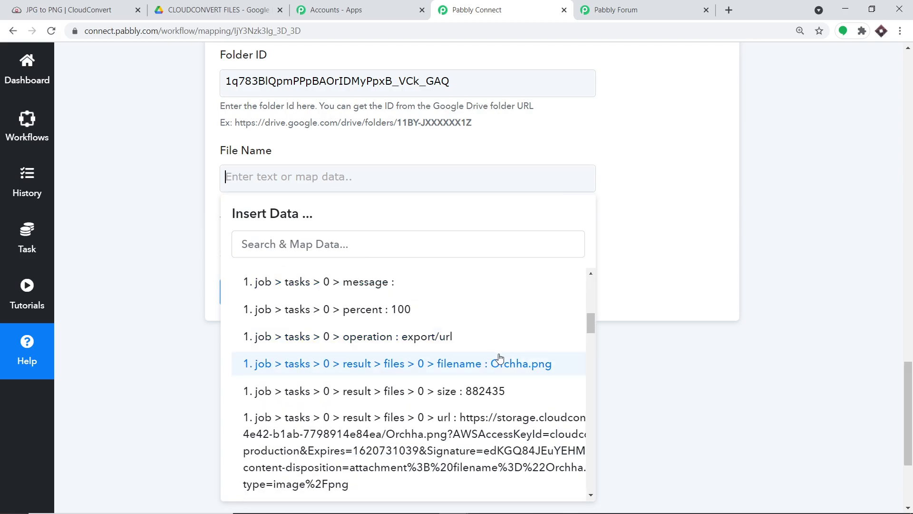
click(516, 372)
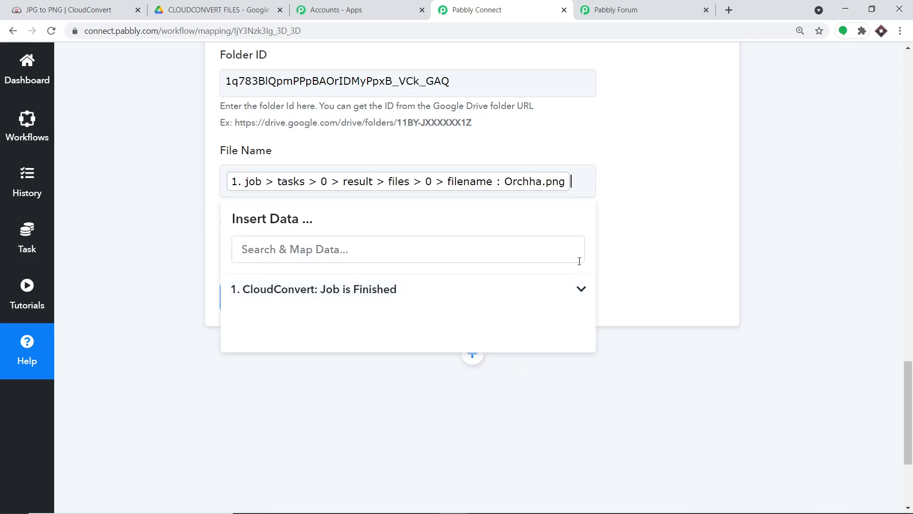
click(658, 237)
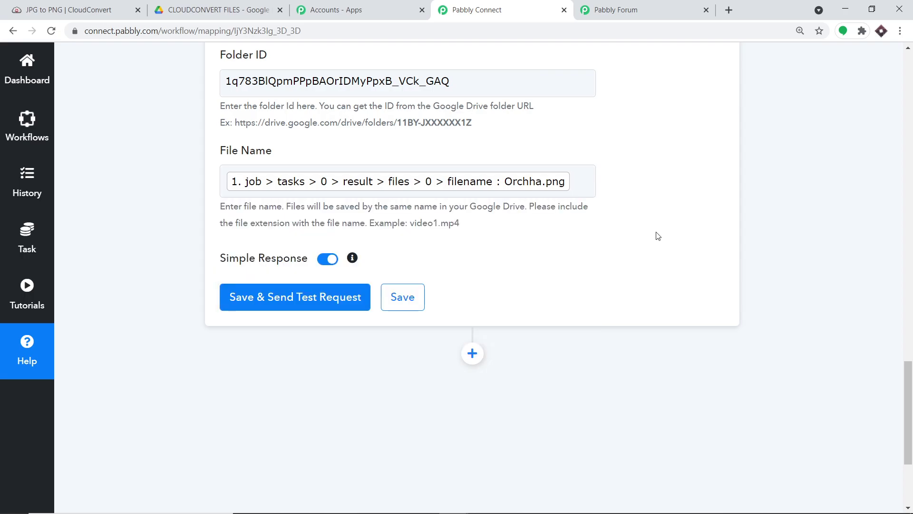
- Save the Upload a File action with a test request and check the CLOUDCONVERT FILES folder in Google Drive for the file
click(333, 297)
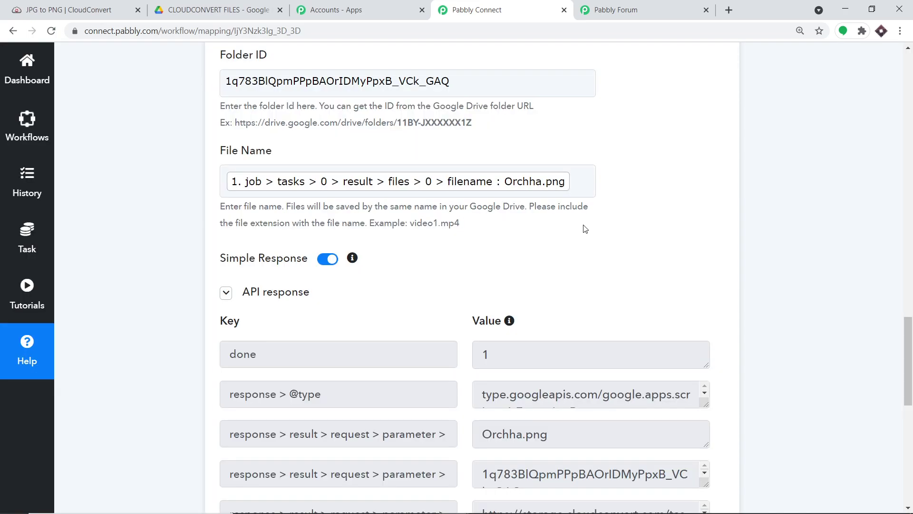
click(228, 7)
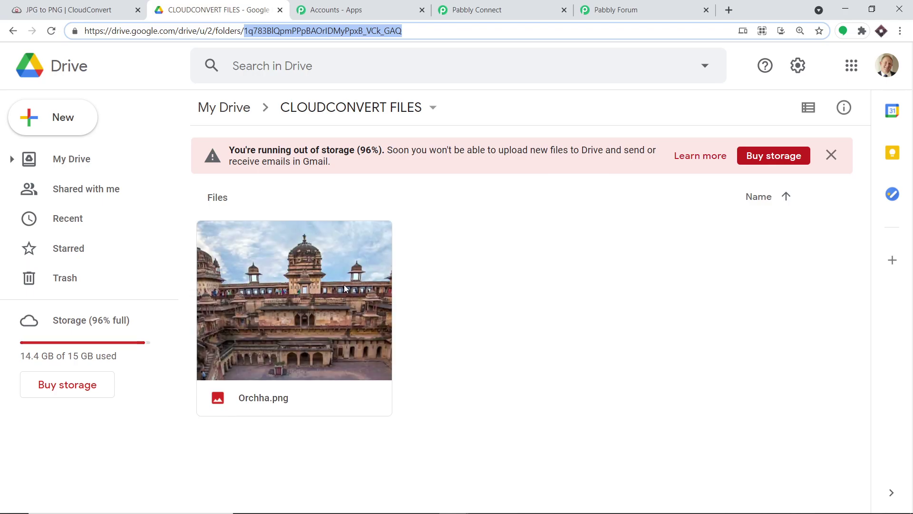
click(543, 7)
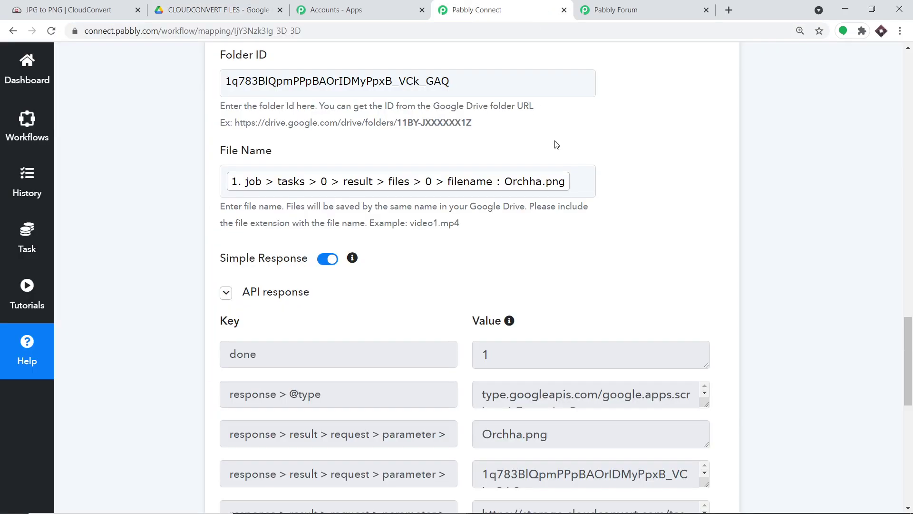
- Collapse the Google Drive action and the CloudConvert trigger to show the workflow's overview
drag(904, 335, 909, 245)
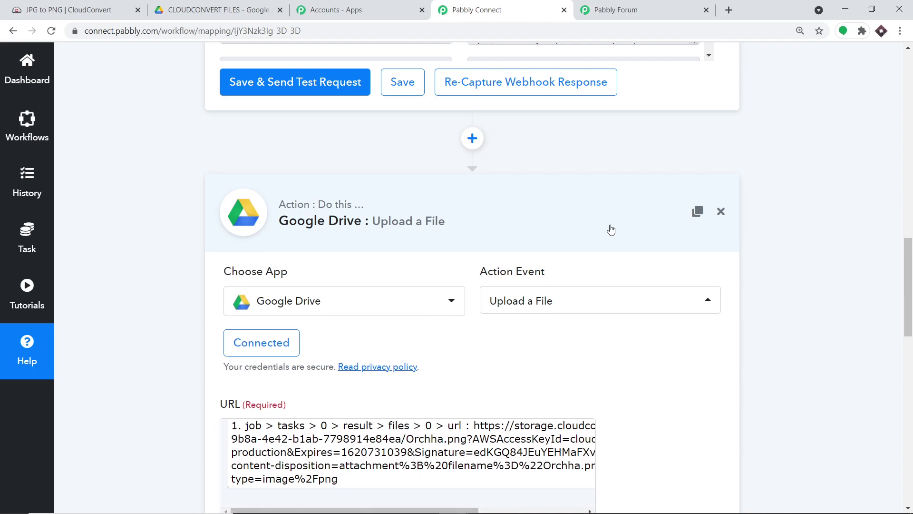
click(611, 231)
drag(911, 362, 910, 242)
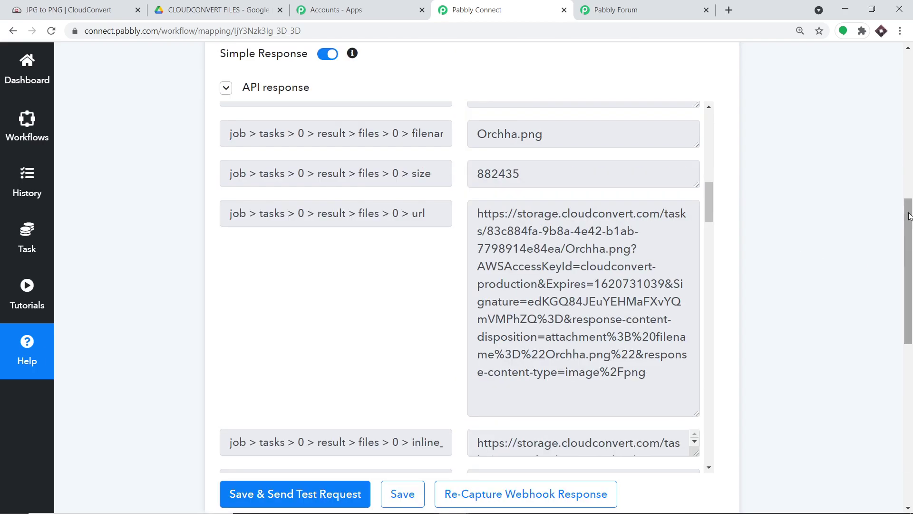
scroll(911, 242, up, 9)
click(436, 213)
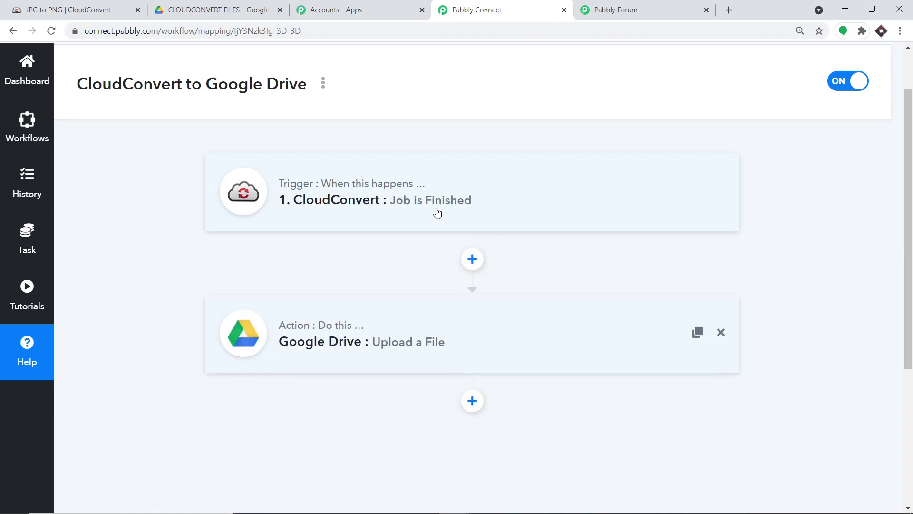